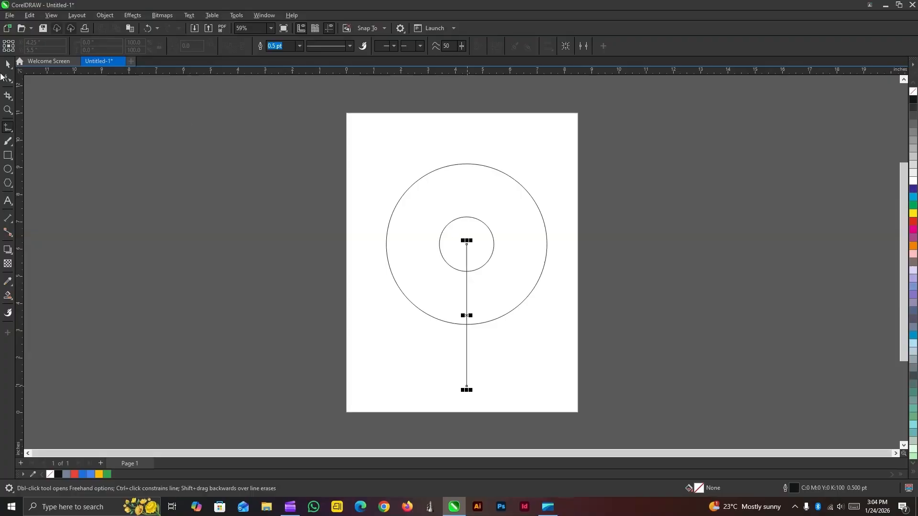
Extend the vertical line downward to about 5.74 in and connect its lower end to both sides of the outer circle with straight lines
key("space")
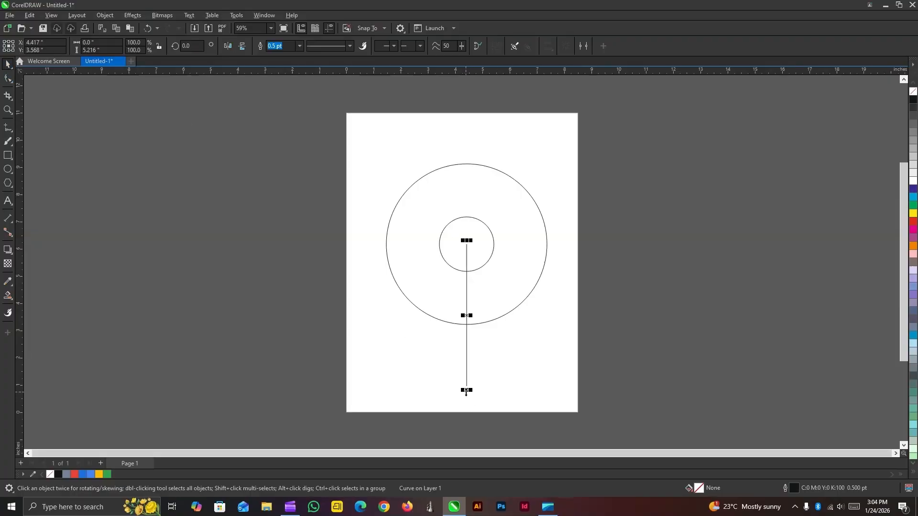
left_click(570, 365)
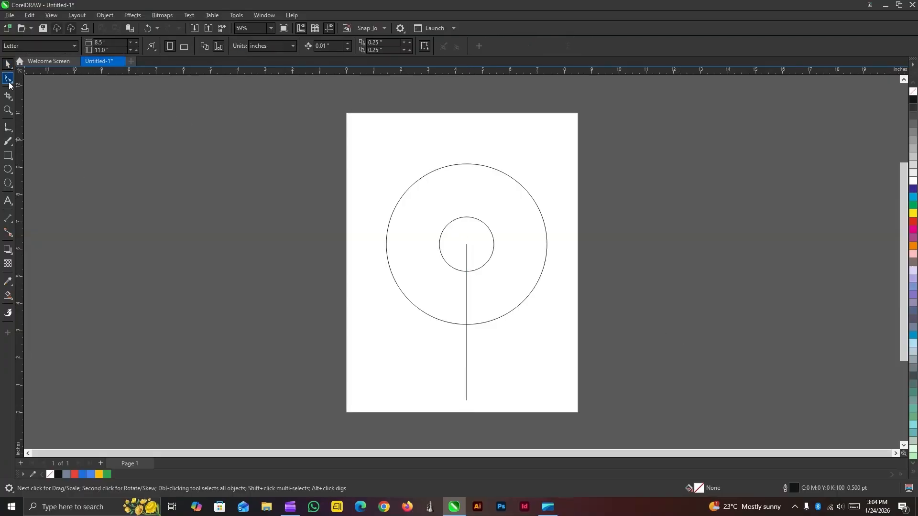
left_click(8, 128)
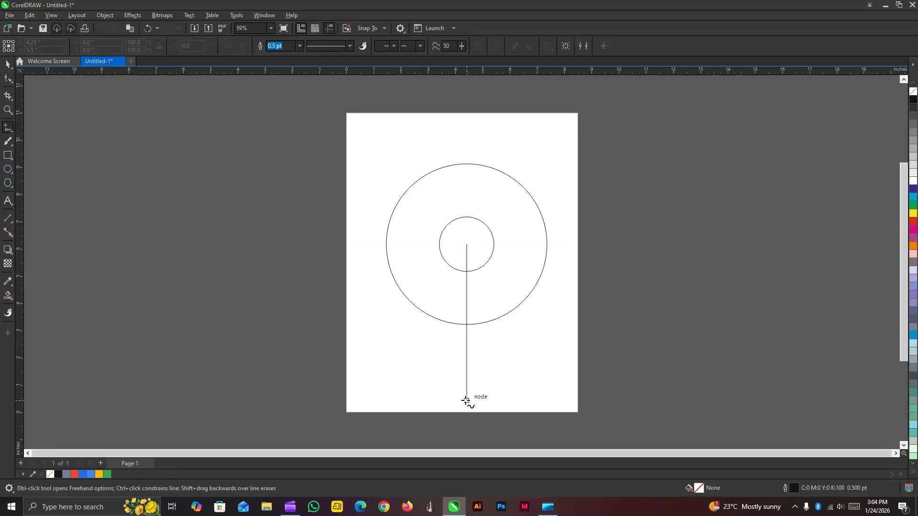
left_click(401, 288)
left_click(467, 401)
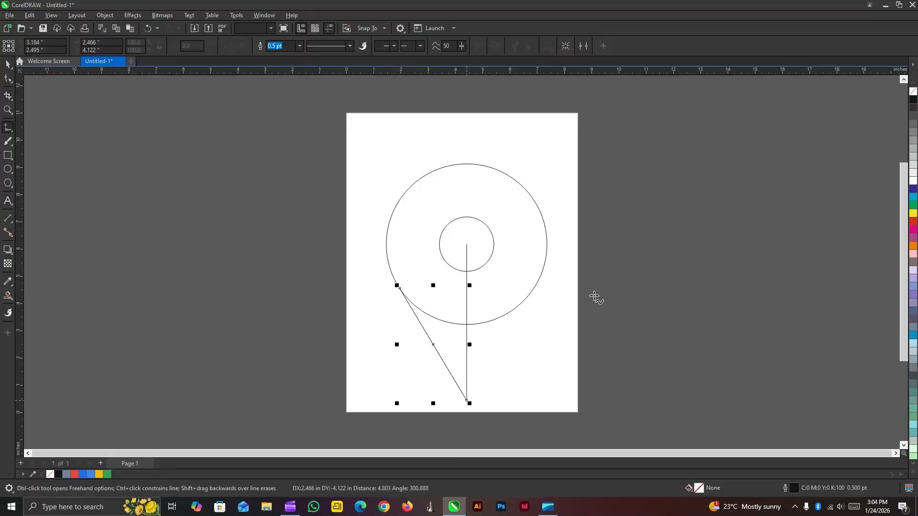
left_click(467, 402)
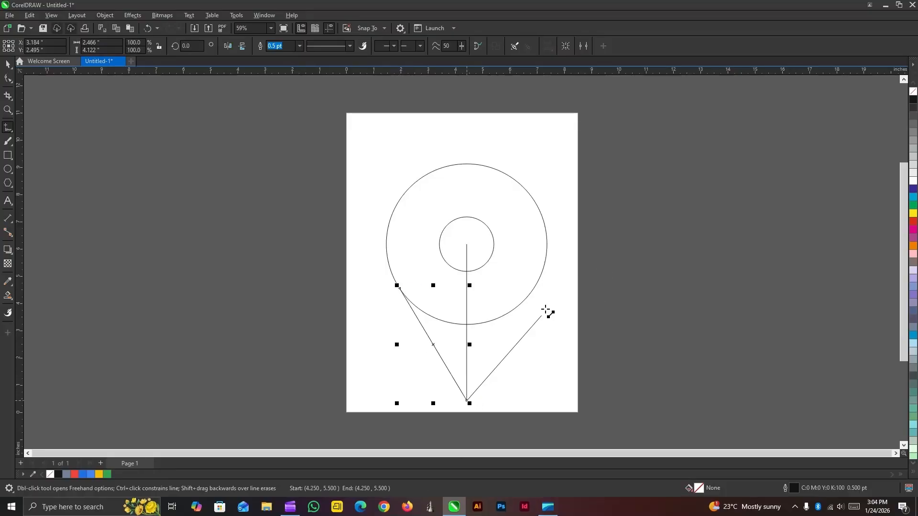
left_click(536, 286)
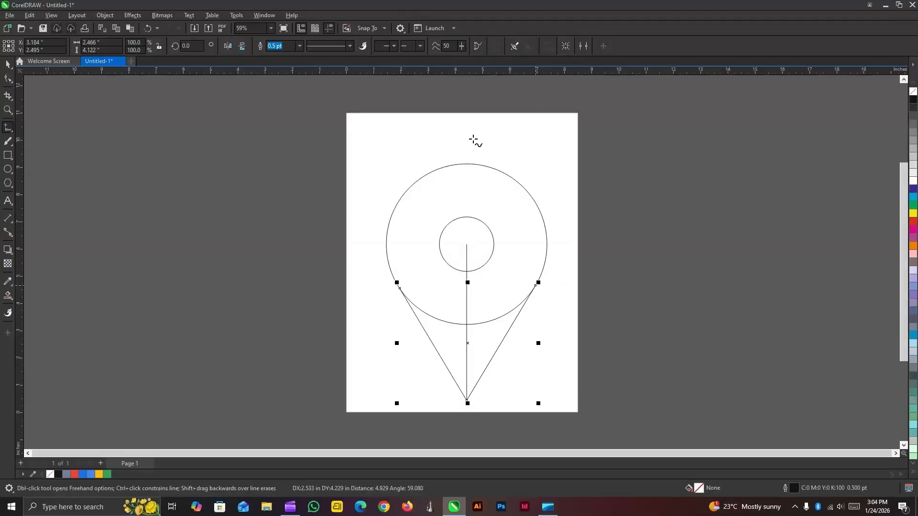
left_click(7, 63)
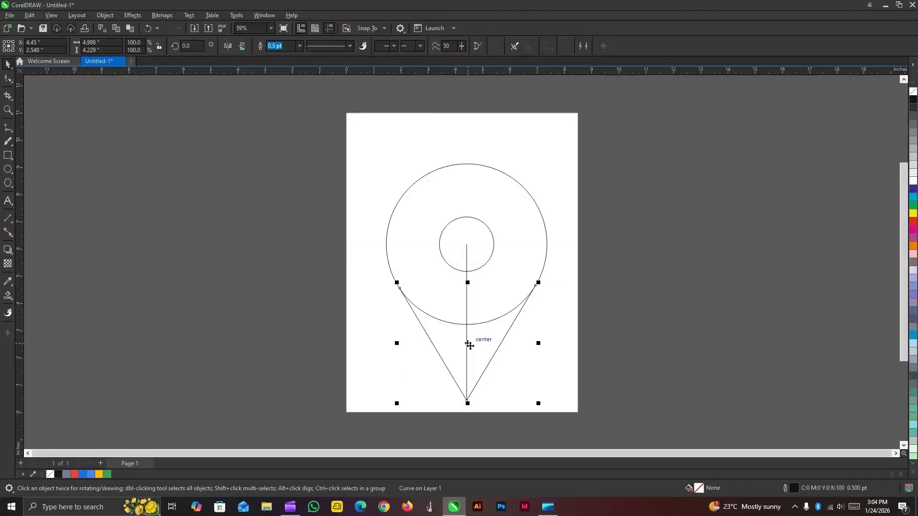
left_click_drag(467, 342, 396, 300)
key("ctrl+z")
left_click(602, 258)
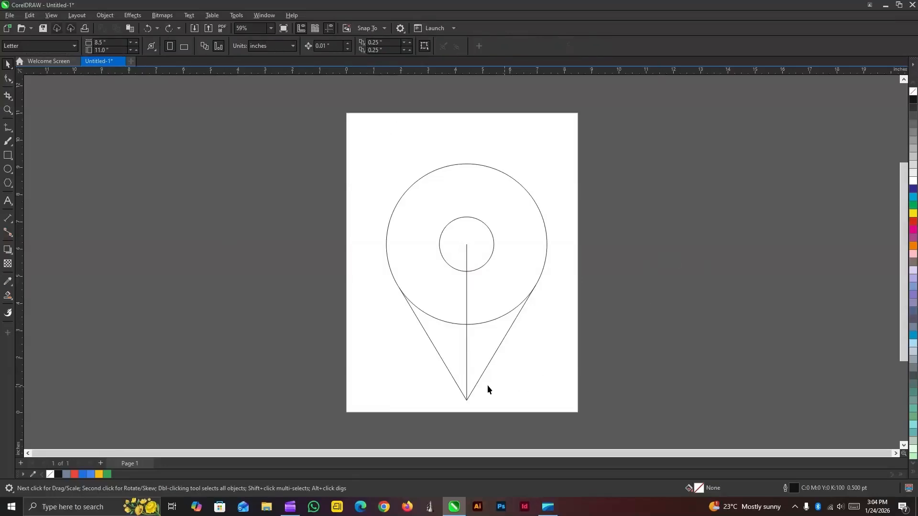
scroll(487, 384, "up", 2)
left_click(456, 323)
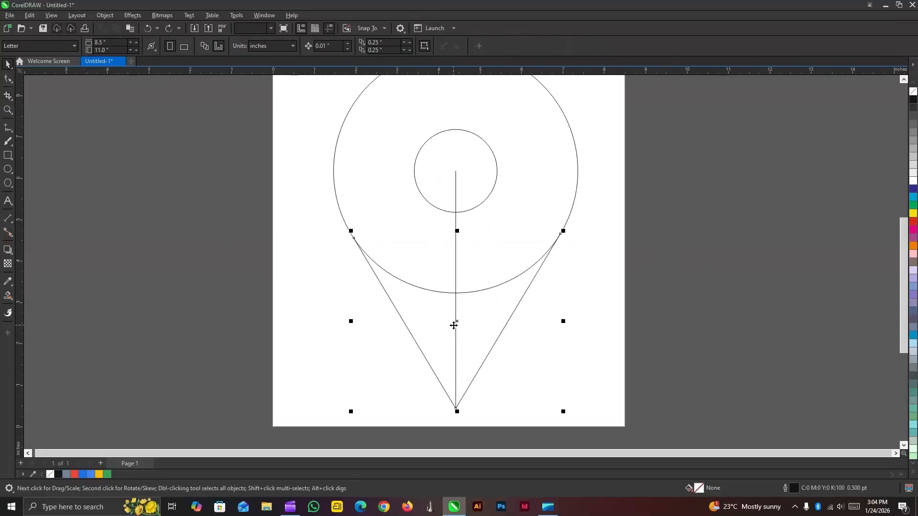
left_click(456, 323)
left_click(453, 185)
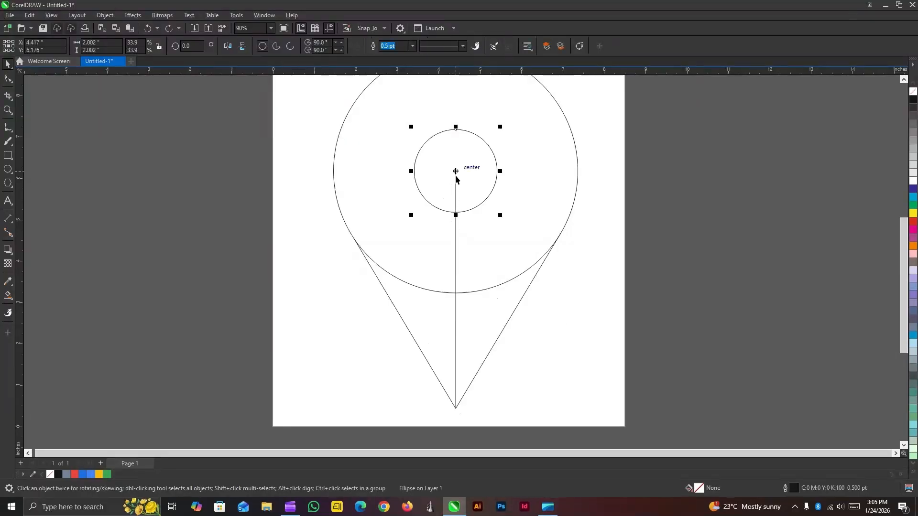
left_click(612, 244)
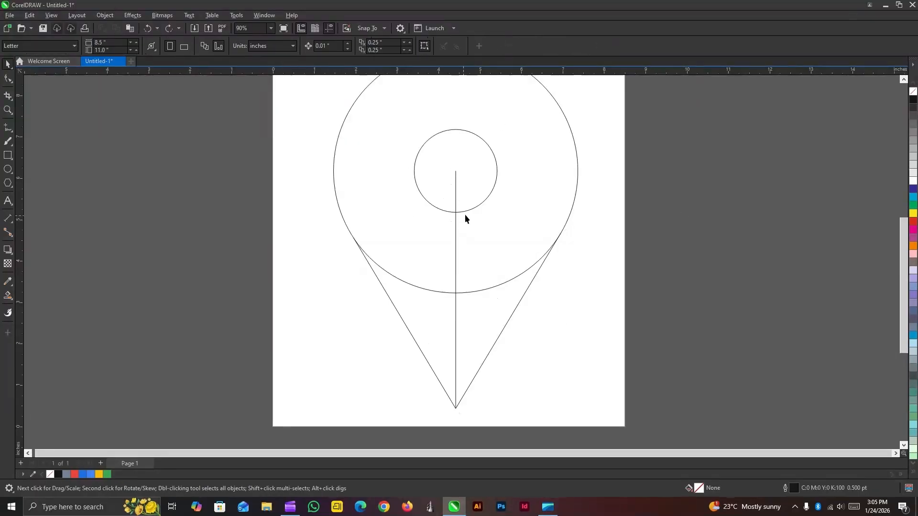
Stretch the central vertical line upward past the outer circle to a length of about 9.64 in
left_click(464, 250)
scroll(463, 253, "up", 1)
left_click(455, 267)
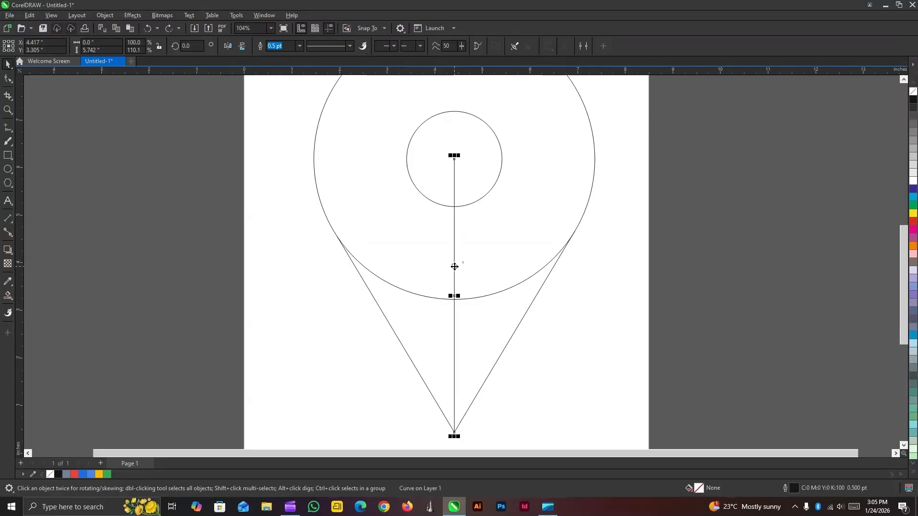
scroll(454, 222, "down", 3)
scroll(454, 222, "down", 2)
left_click_drag(454, 190, 455, 147)
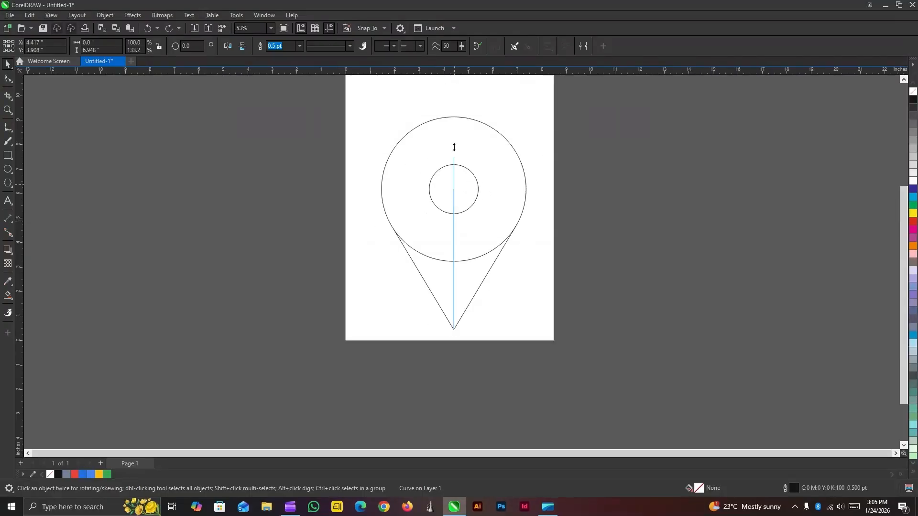
left_click_drag(460, 90, 460, 91)
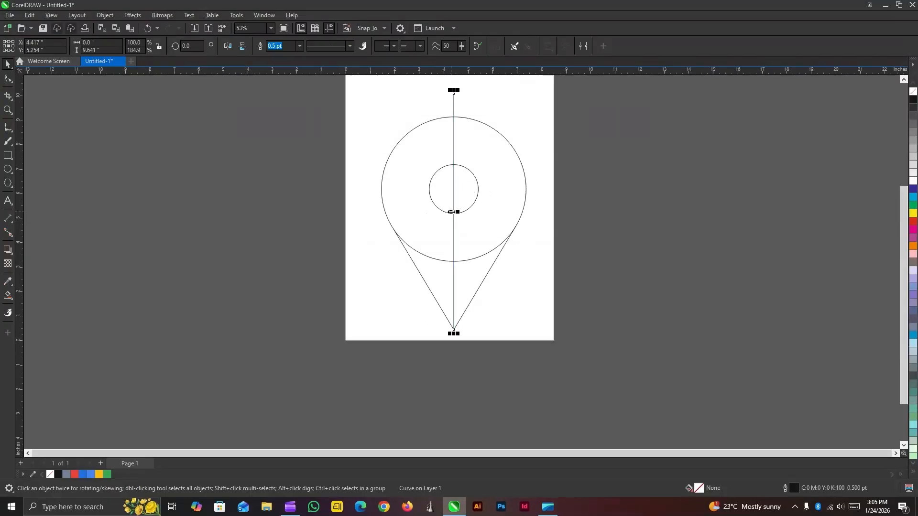
Make a copy of the vertical line rotated about 45° counterclockwise around the circles' centre
left_click(454, 211)
left_click_drag(454, 211, 453, 189)
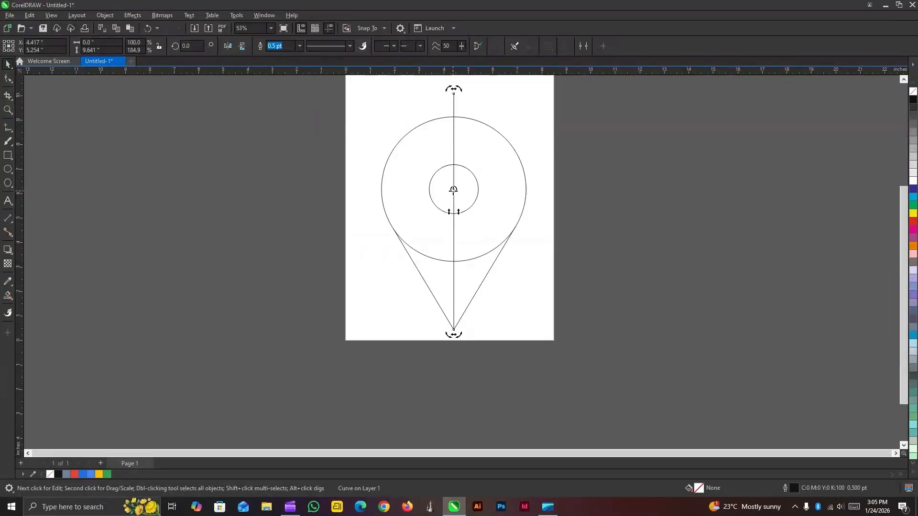
left_click_drag(460, 88, 378, 112)
Place copies of the vertical line tangent to both sides of the inner circle and rotate them to 315° about its centre
left_click(453, 121)
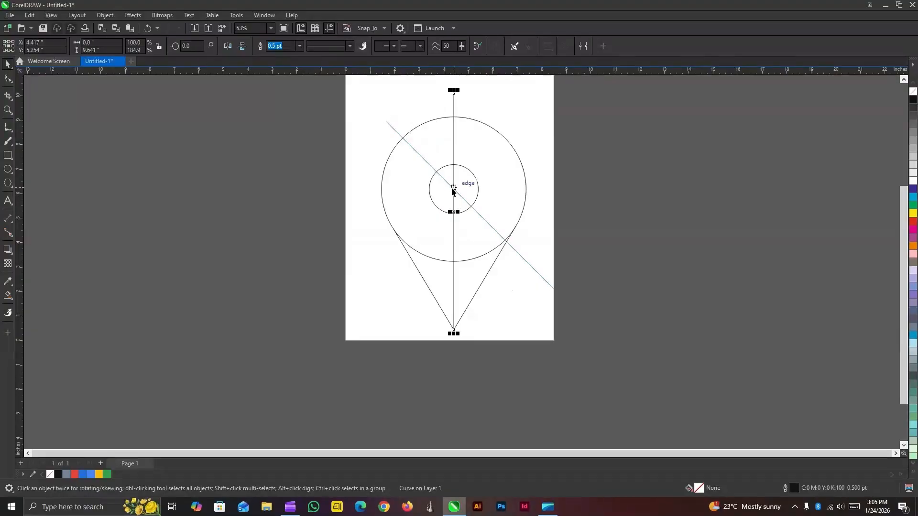
left_click_drag(454, 211, 482, 187)
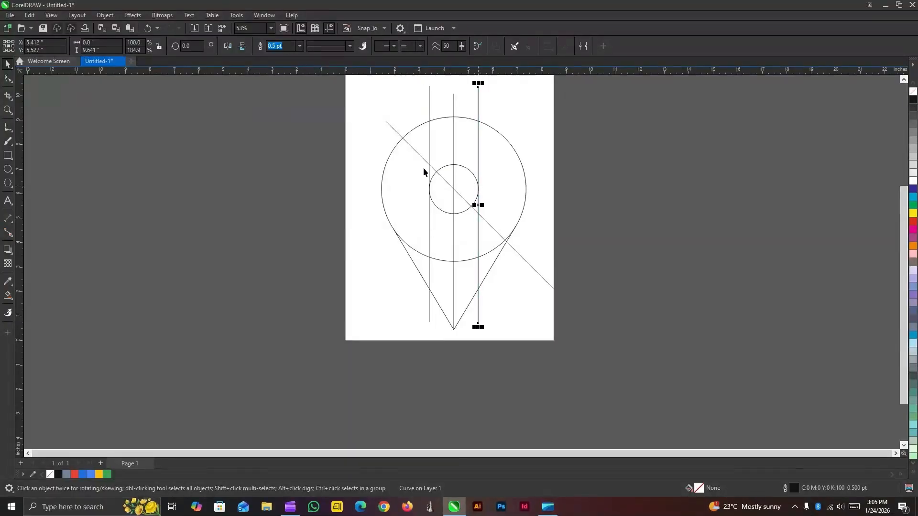
left_click(430, 164, "shift")
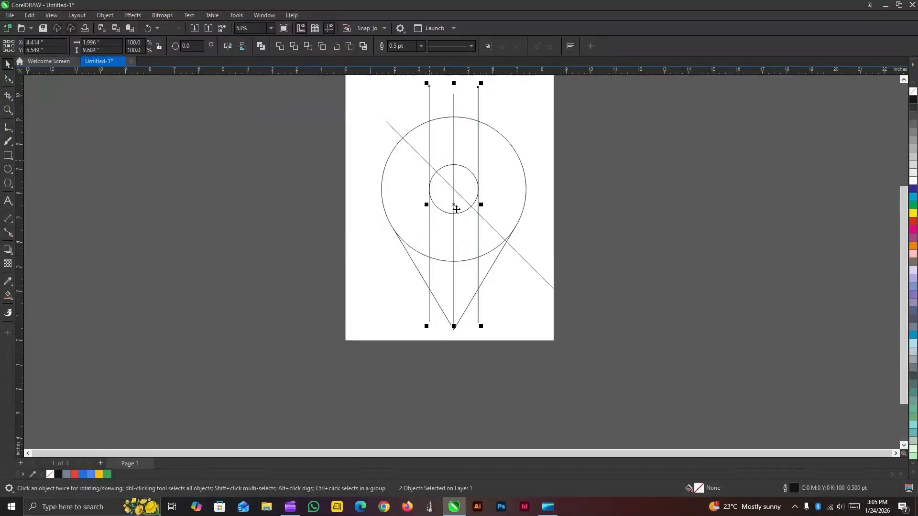
left_click(456, 204)
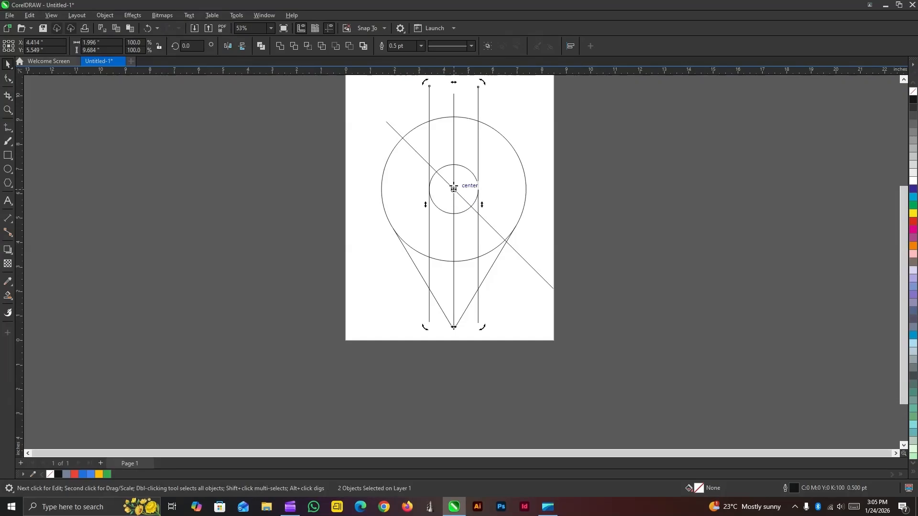
left_click_drag(479, 84, 539, 146)
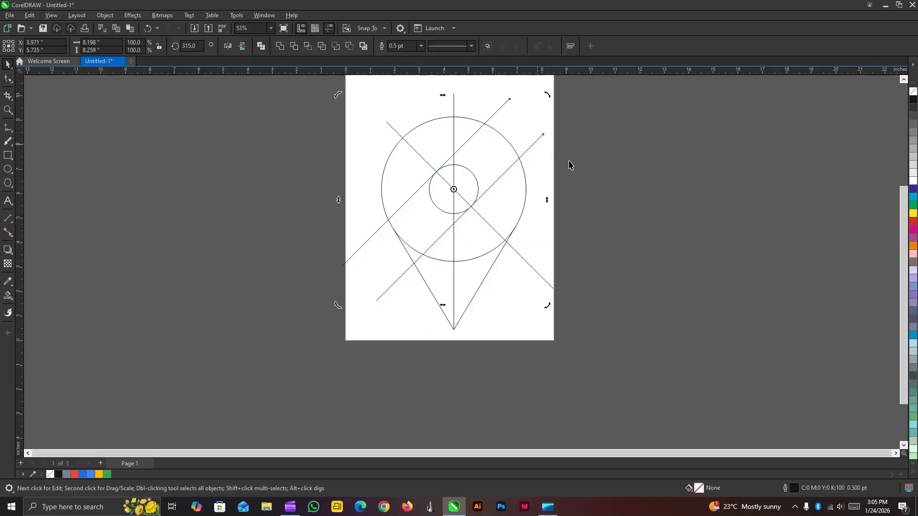
left_click(608, 174)
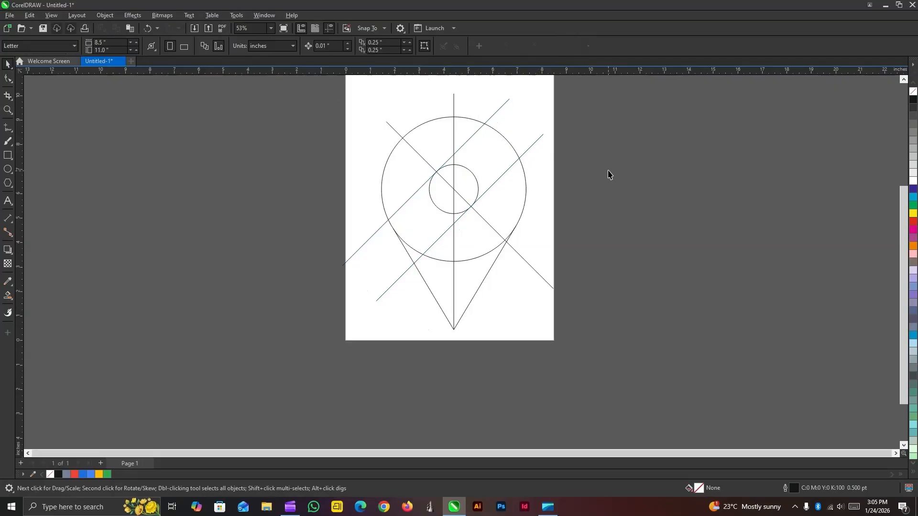
Set the central vertical line's outline width to 24 pt
left_click(454, 163)
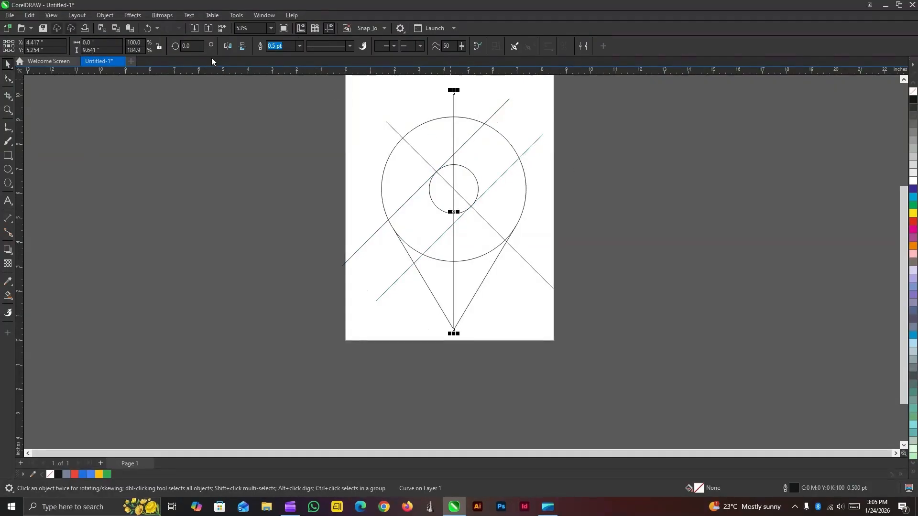
left_click(300, 47)
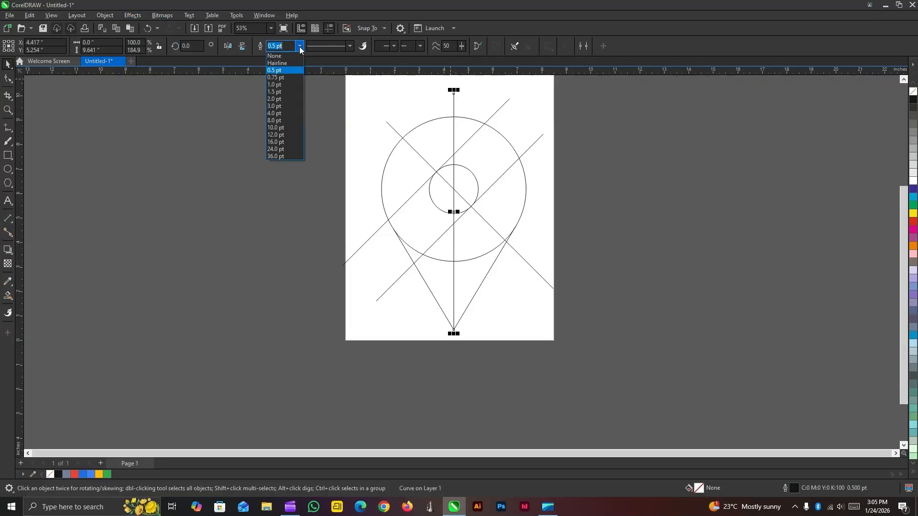
left_click(286, 149)
left_click(243, 161)
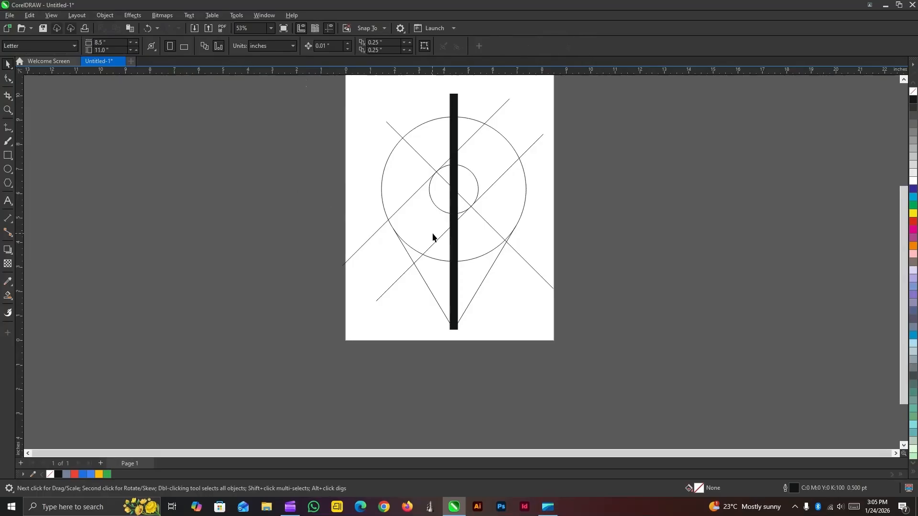
scroll(432, 235, "down", 2)
scroll(440, 184, "up", 2)
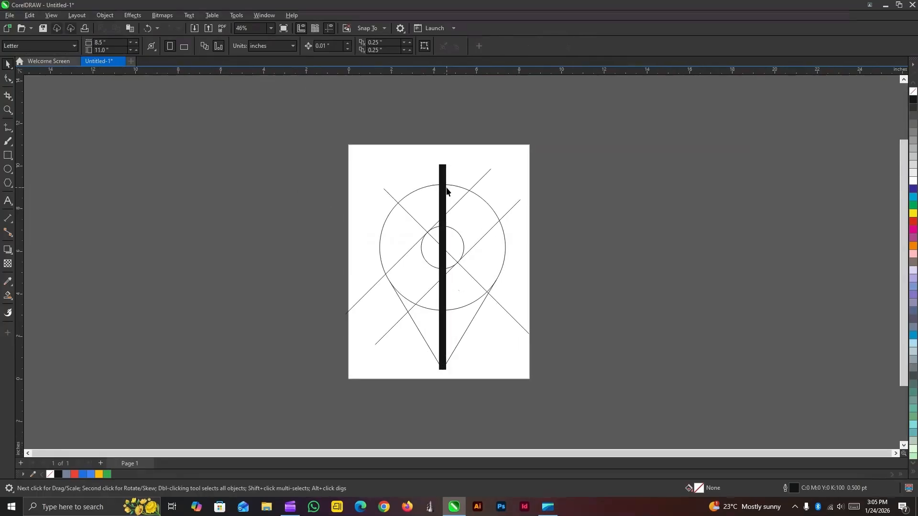
Convert the thick central line's outline to an object
left_click(444, 189)
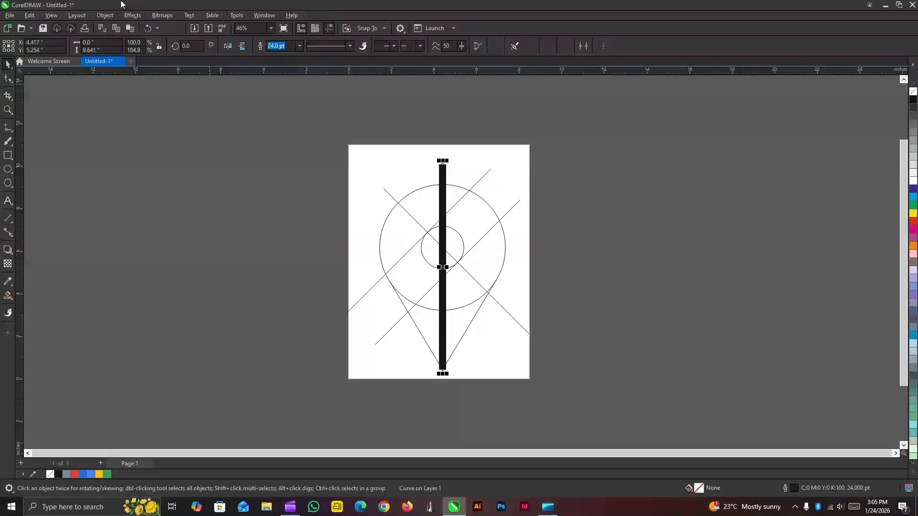
left_click(113, 19)
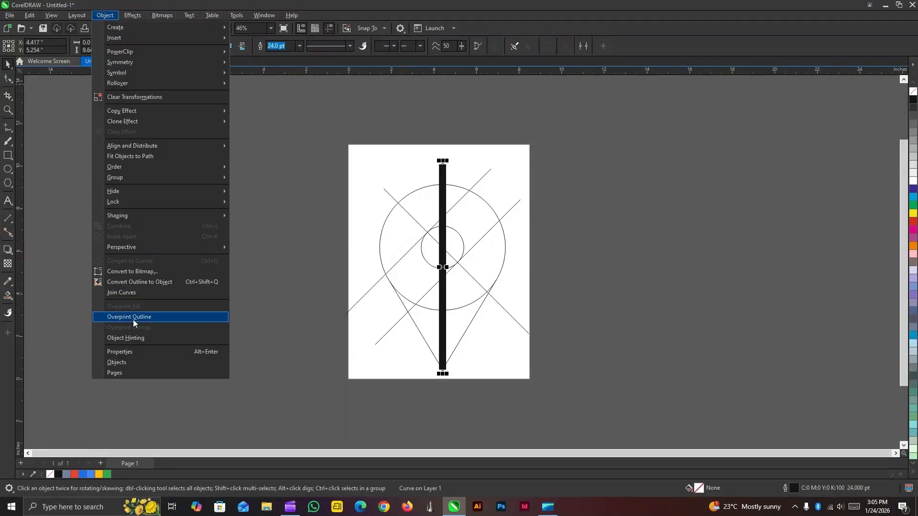
left_click(158, 285)
left_click(431, 348)
scroll(431, 351, "up", 1)
left_click(435, 320)
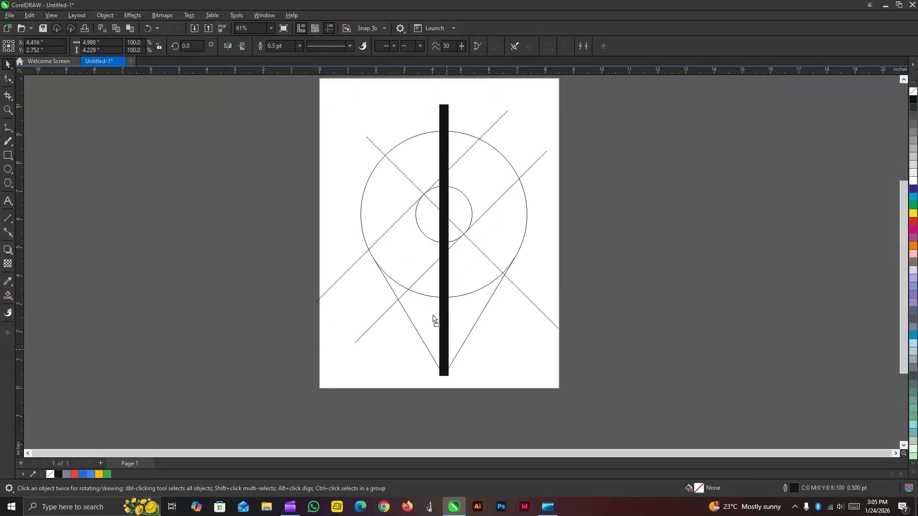
left_click_drag(435, 325, 451, 362)
left_click(448, 345)
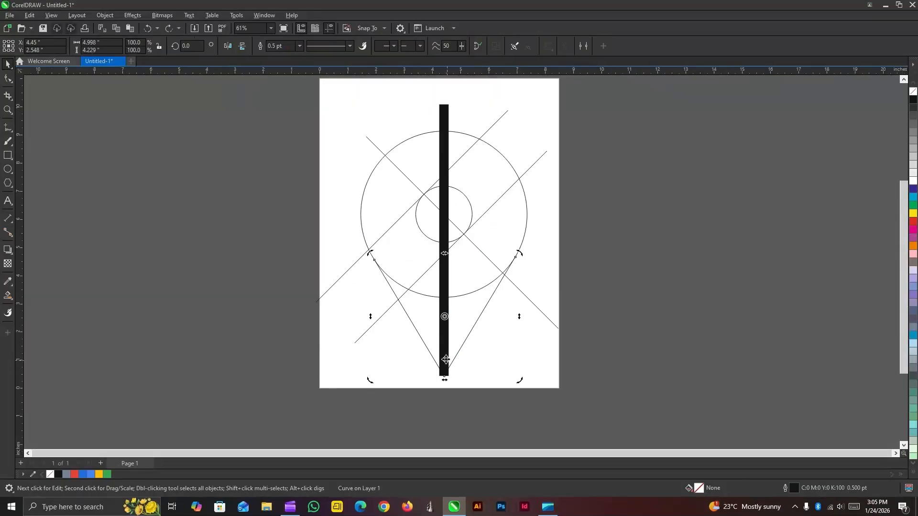
key("ctrl+z")
left_click_drag(443, 192, 416, 166)
key("ctrl+z")
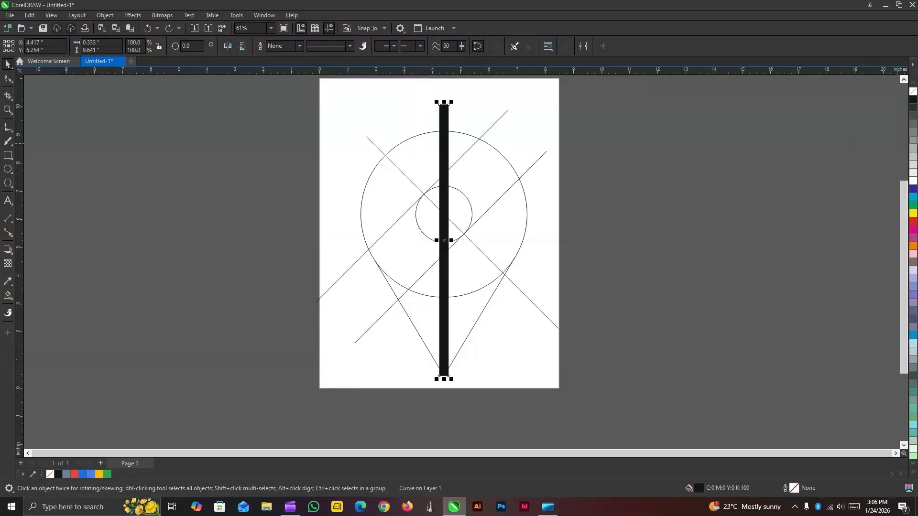
Give the central vertical bar a black outline and remove its fill
right_click(914, 99)
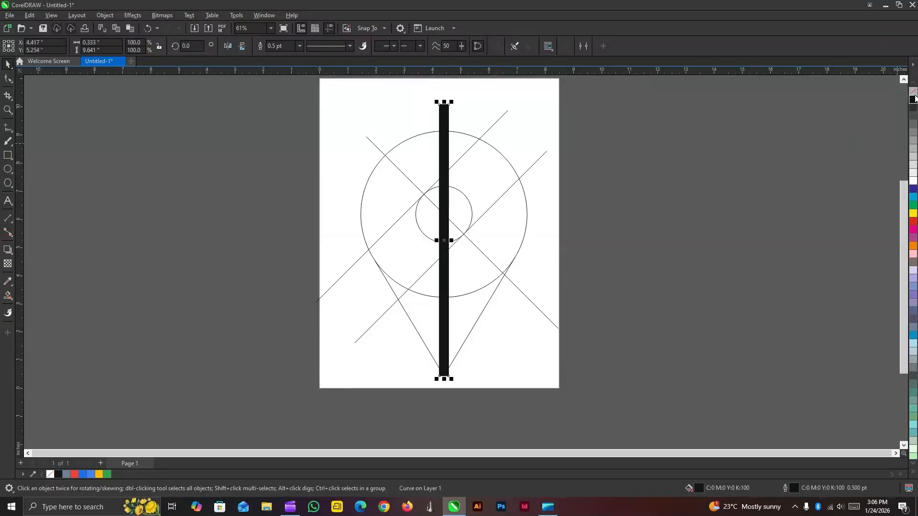
left_click(913, 91)
left_click(789, 128)
scroll(510, 335, "up", 3)
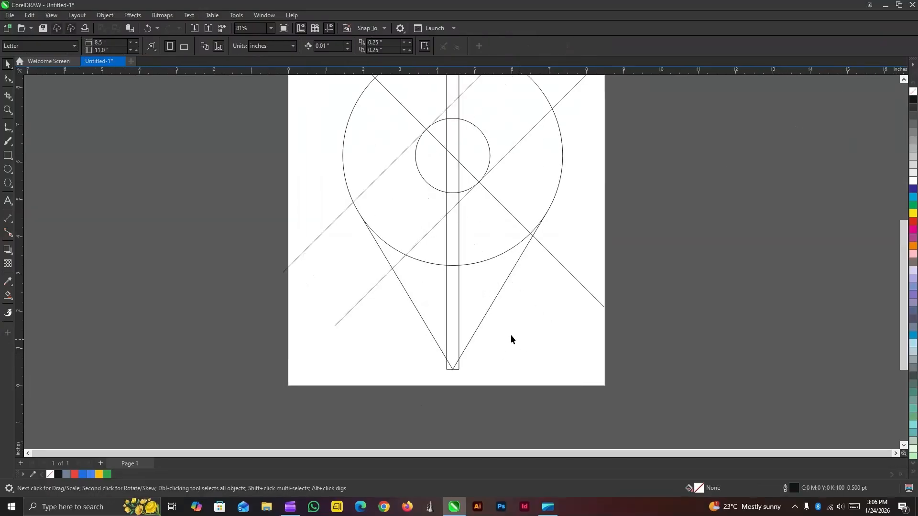
left_click(463, 346)
left_click_drag(467, 348, 448, 308)
key("ctrl+z")
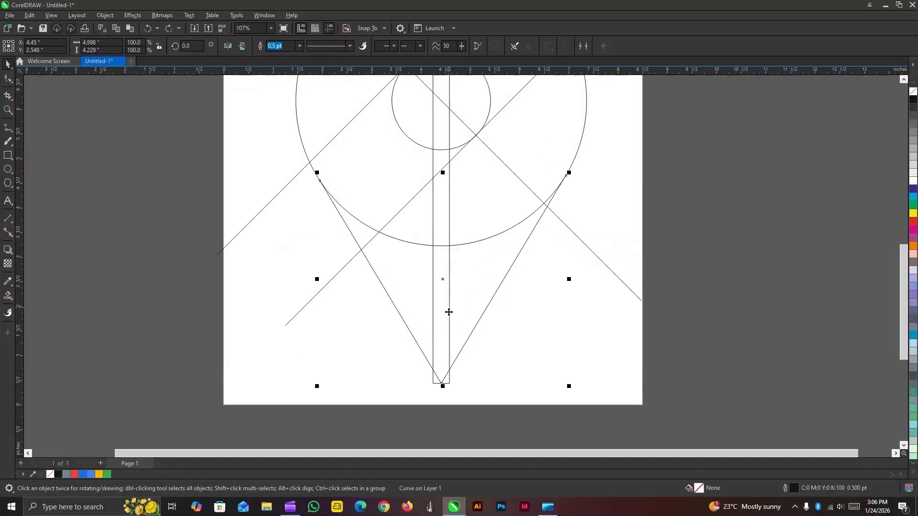
left_click(10, 82)
scroll(440, 380, "up", 3)
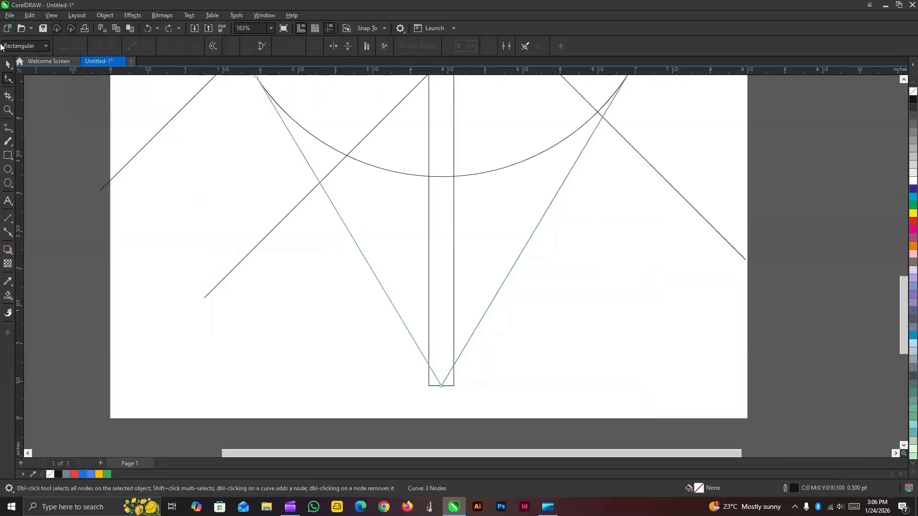
left_click(11, 68)
left_click(445, 273)
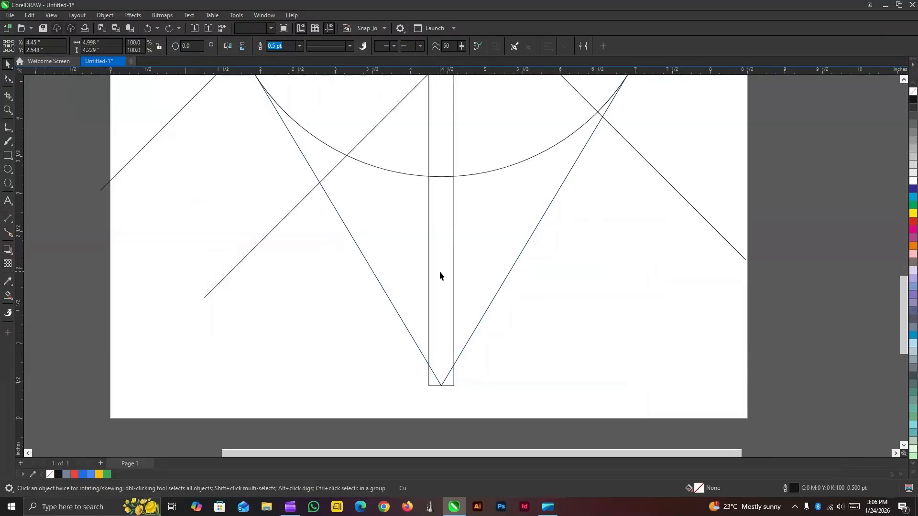
Delete the V-shaped point lines below the outer circle
left_click(497, 288)
key("F10")
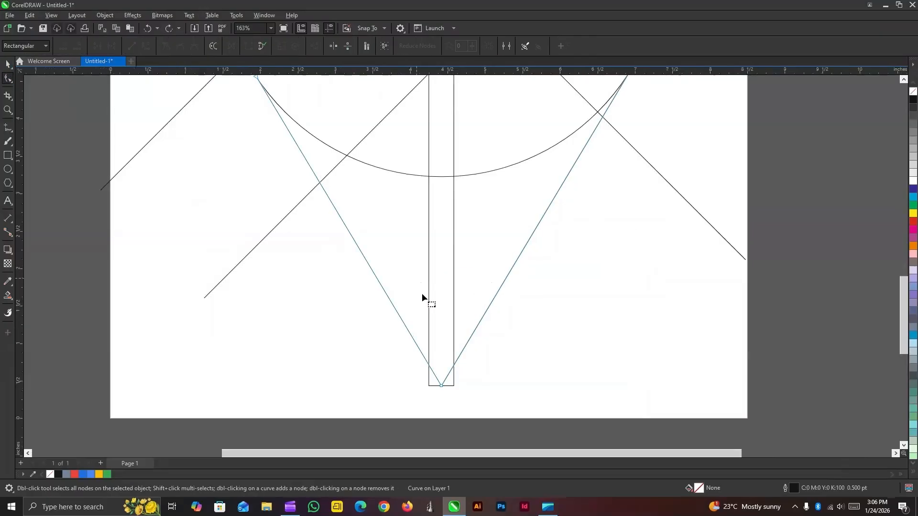
double_click(441, 386)
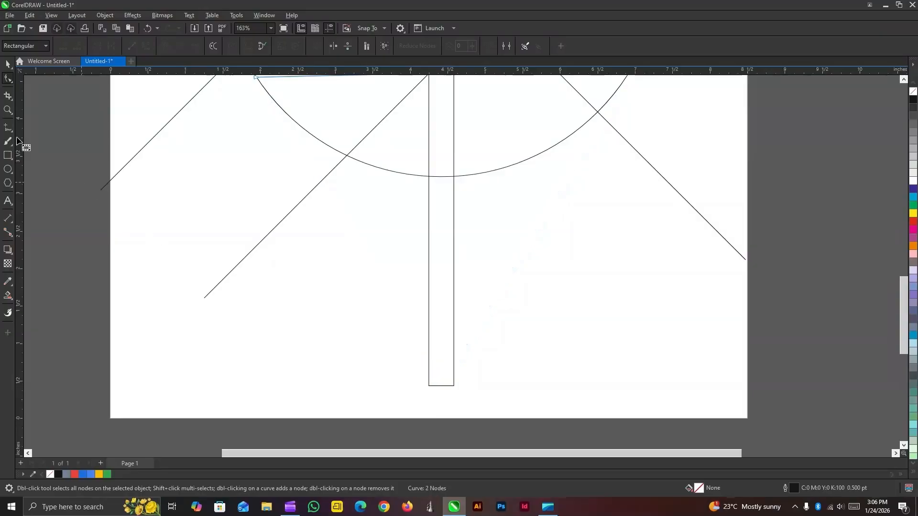
scroll(240, 165, "down", 2)
left_click(8, 65)
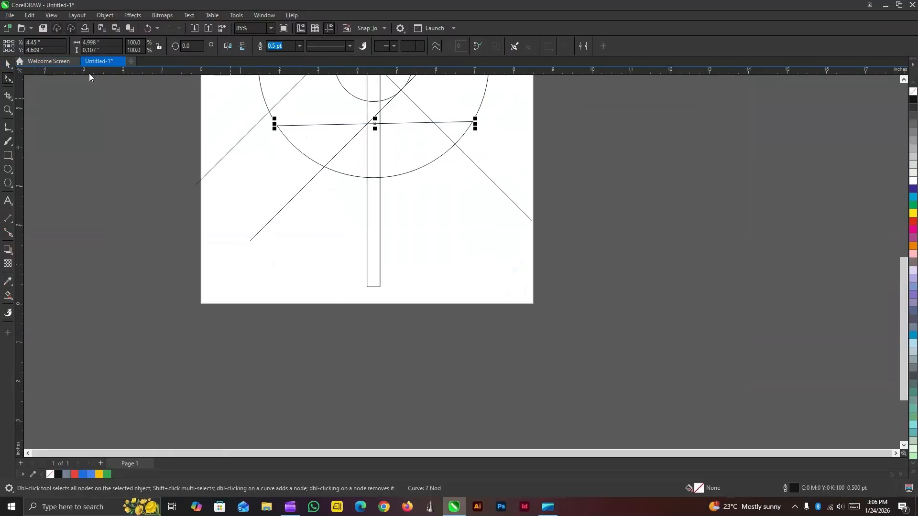
key("ctrl+z")
key("Delete")
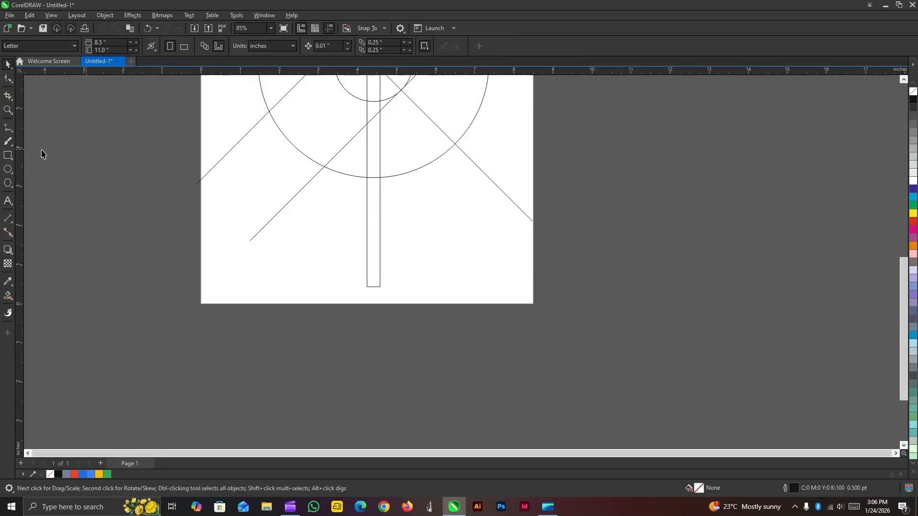
Draw two straight lines from the bar's bottom corners to tangent points on the left and right sides of the outer circle
left_click(8, 128)
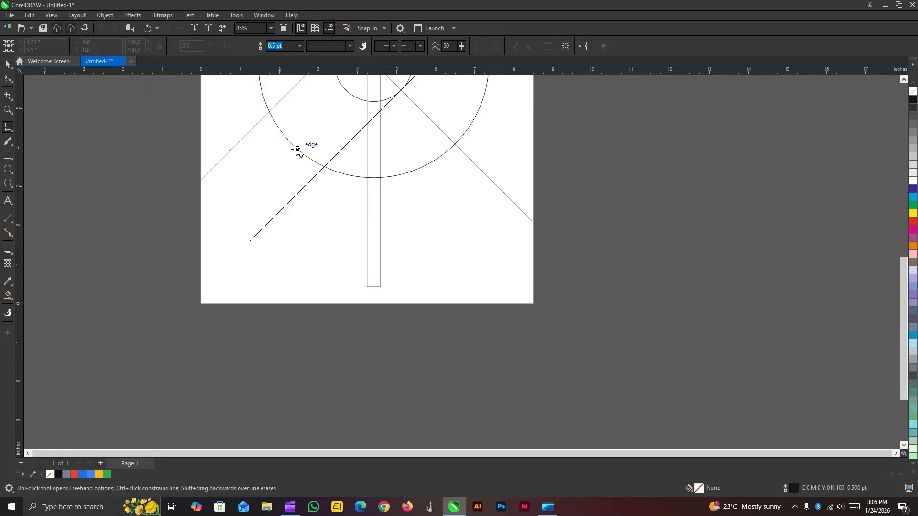
left_click(368, 287)
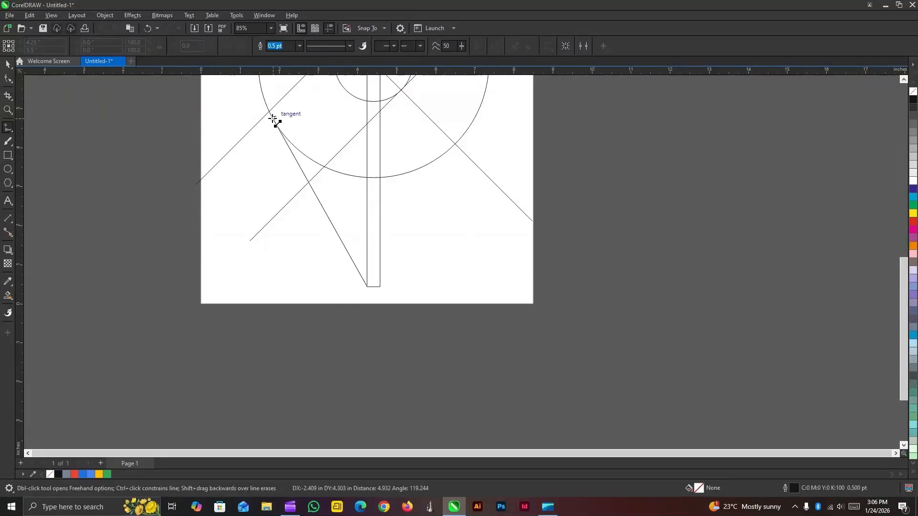
left_click(272, 118)
left_click(381, 287)
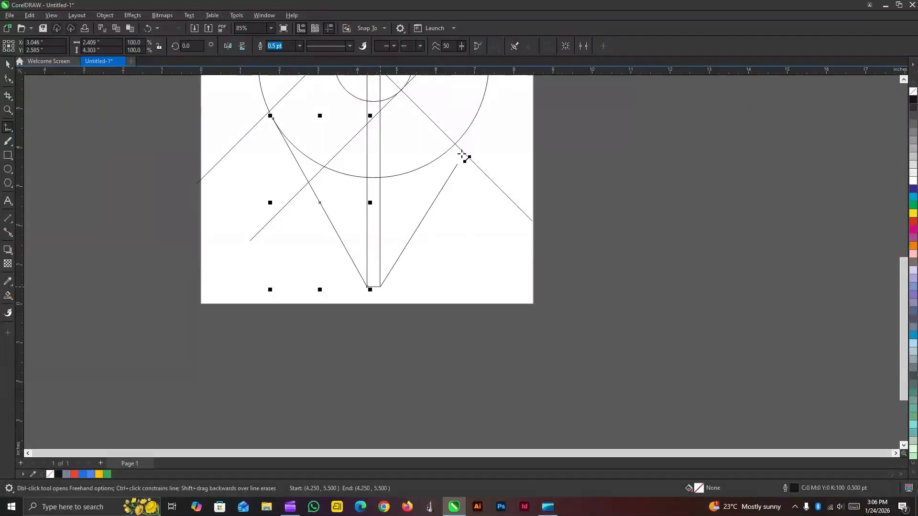
left_click(475, 119)
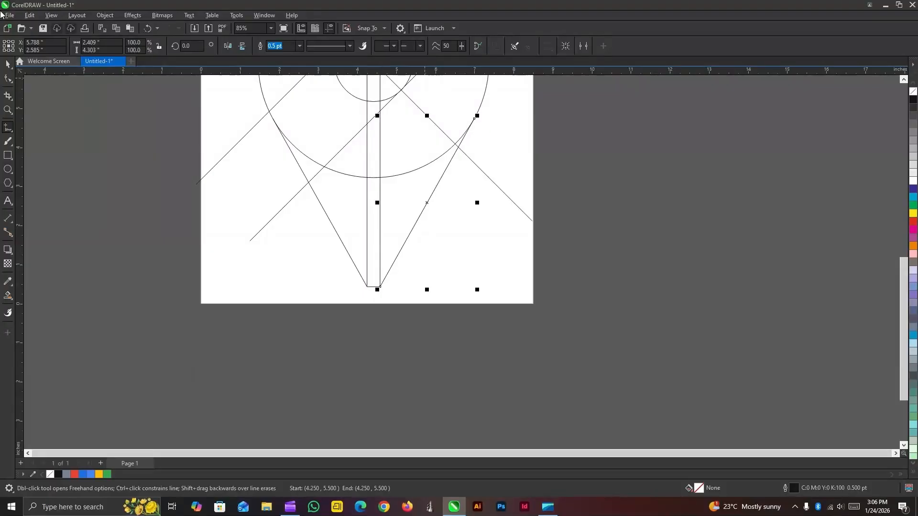
key("space")
Convert the right slanted line to an editable curve
left_click(398, 275)
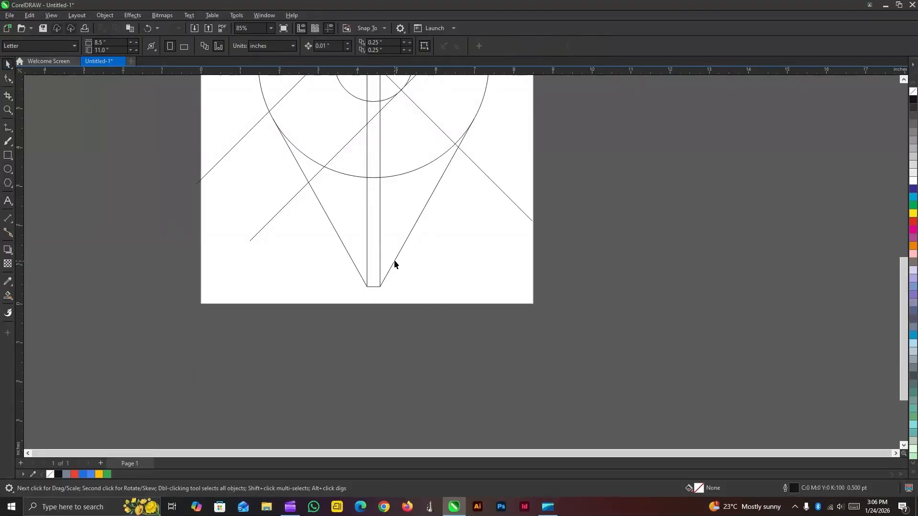
left_click(395, 261)
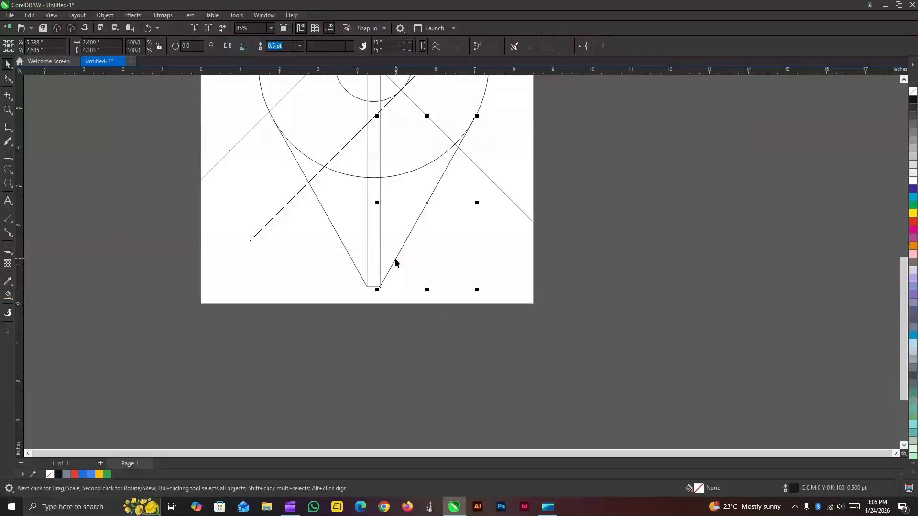
left_click(8, 80)
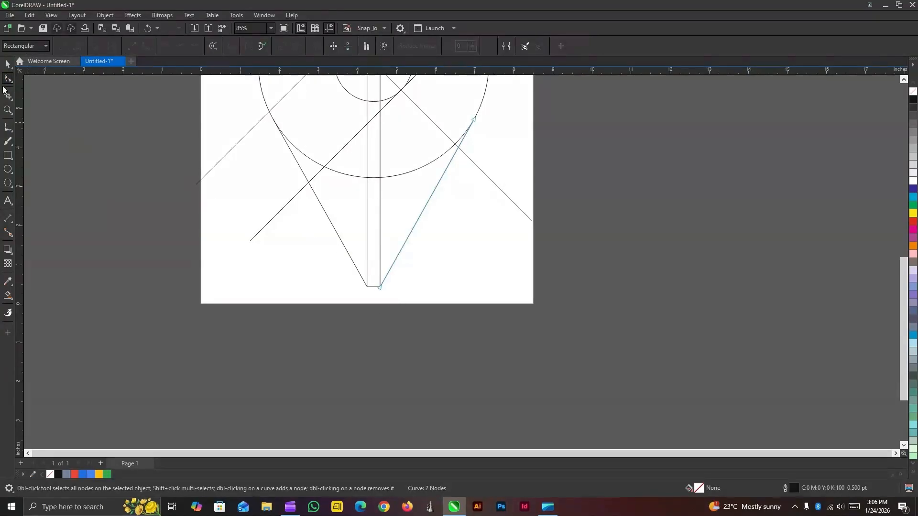
left_click(380, 287)
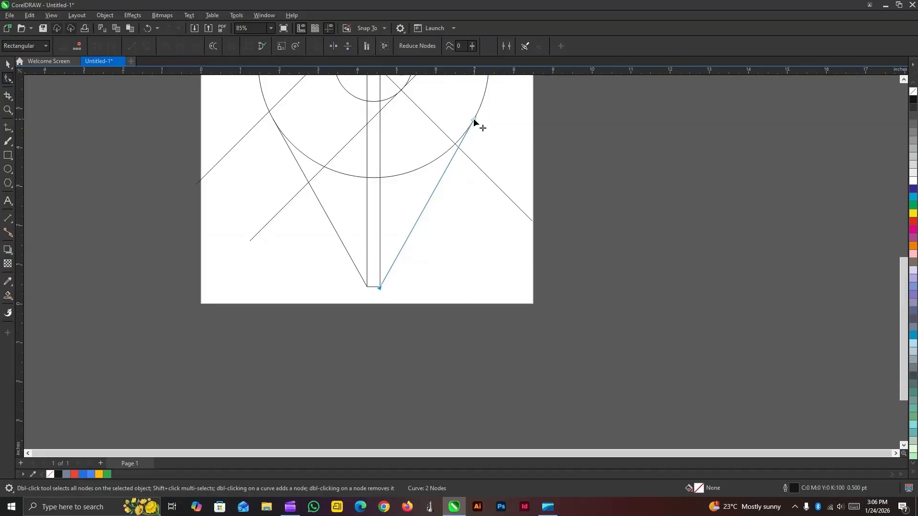
Try to bend the right slanted line into an S-shape with its curve handles
left_click_drag(444, 174, 423, 237)
left_click(433, 172)
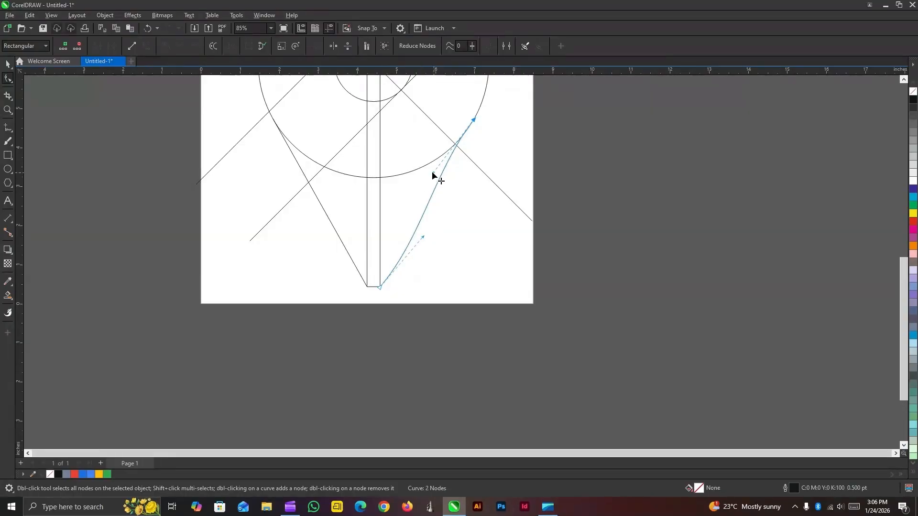
left_click_drag(433, 173, 425, 165)
left_click(554, 171)
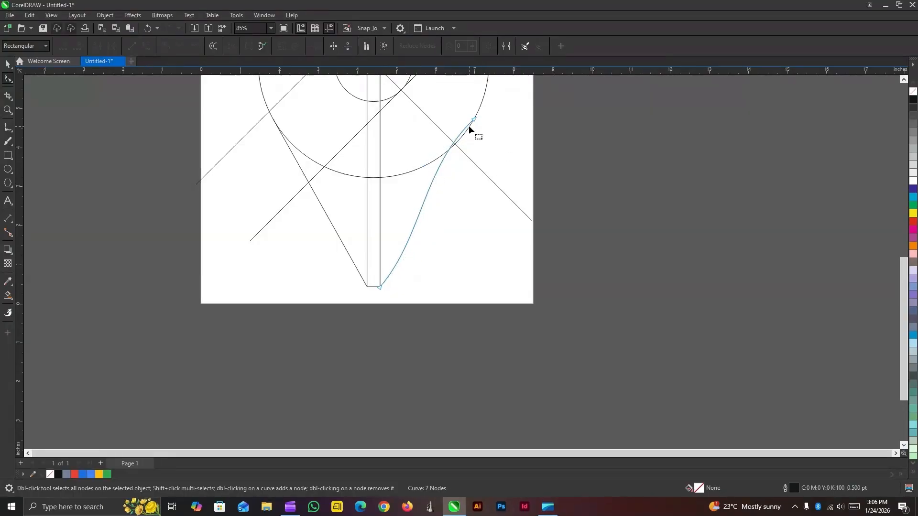
key("ctrl+z")
left_click(8, 64)
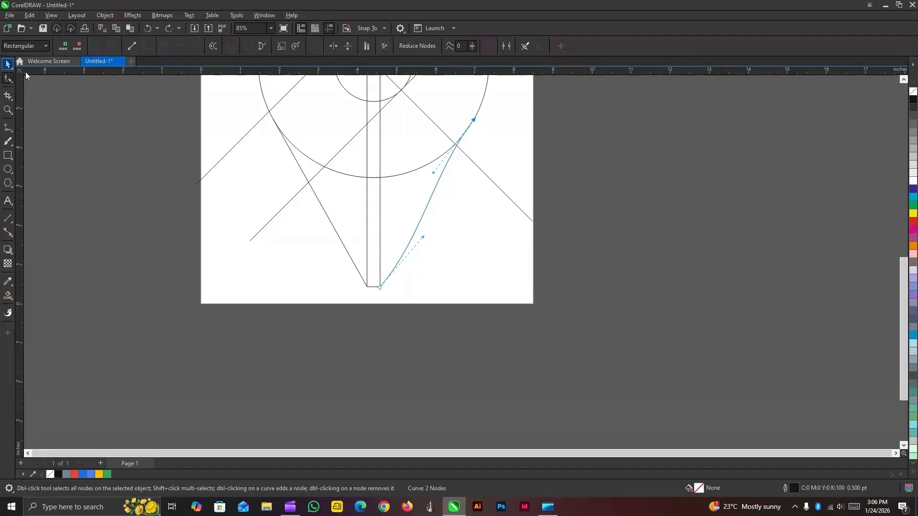
left_click(621, 222)
scroll(558, 158, "down", 2)
scroll(558, 157, "down", 1)
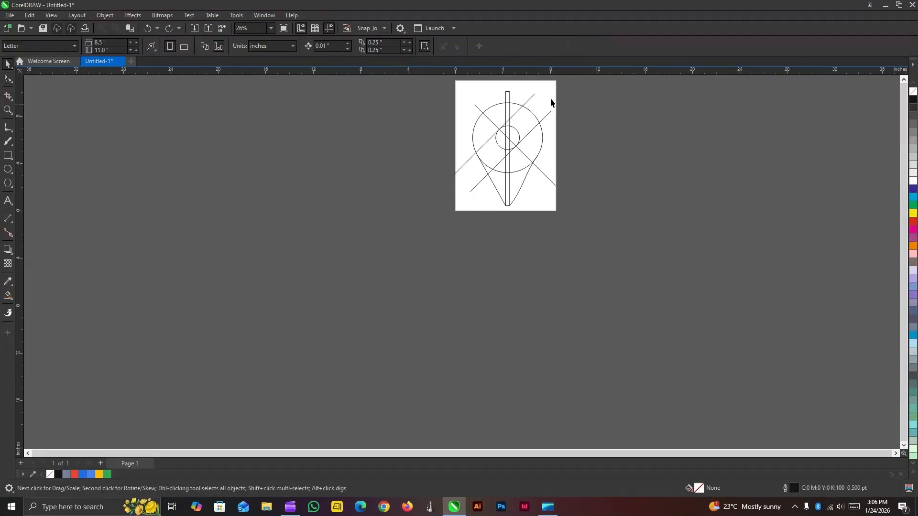
scroll(551, 99, "up", 3)
key("Tab")
scroll(507, 247, "up", 3)
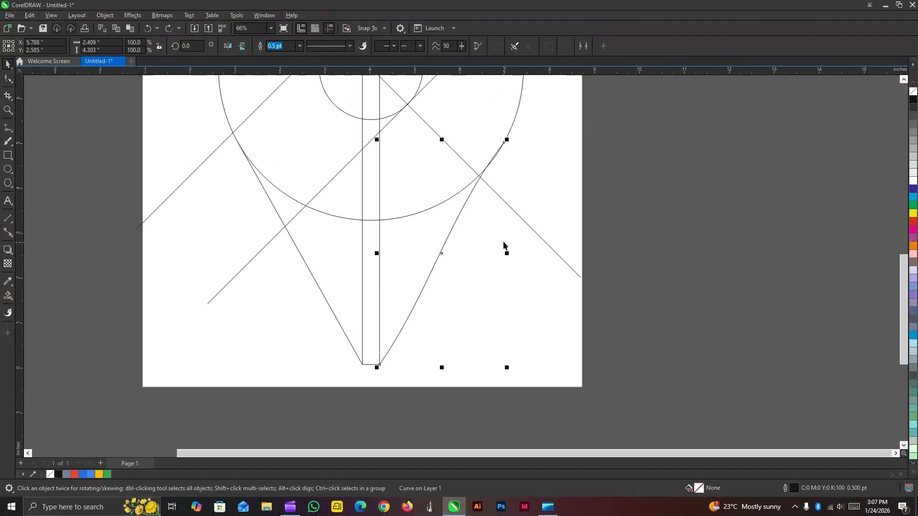
scroll(495, 151, "up", 3)
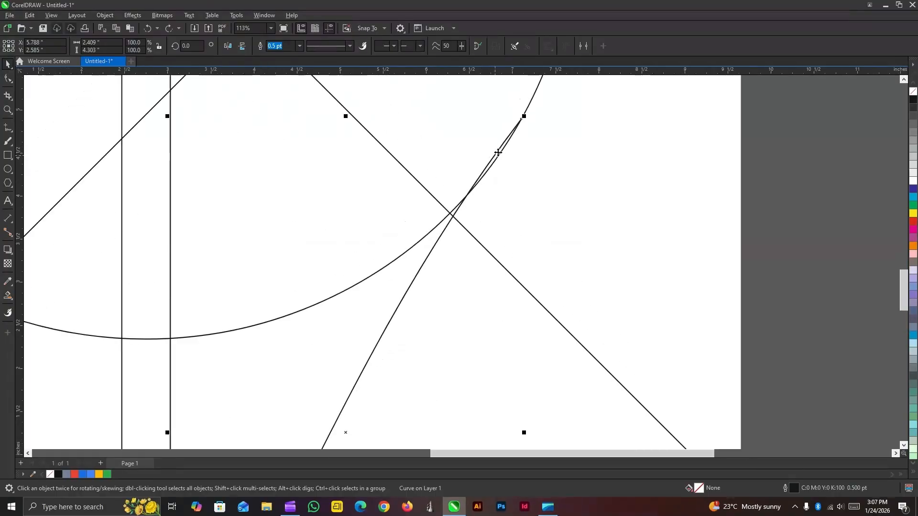
scroll(498, 151, "down", 2)
Bend the right slanted line inward toward the central bar by moving the control handle of its lower end
left_click(9, 82)
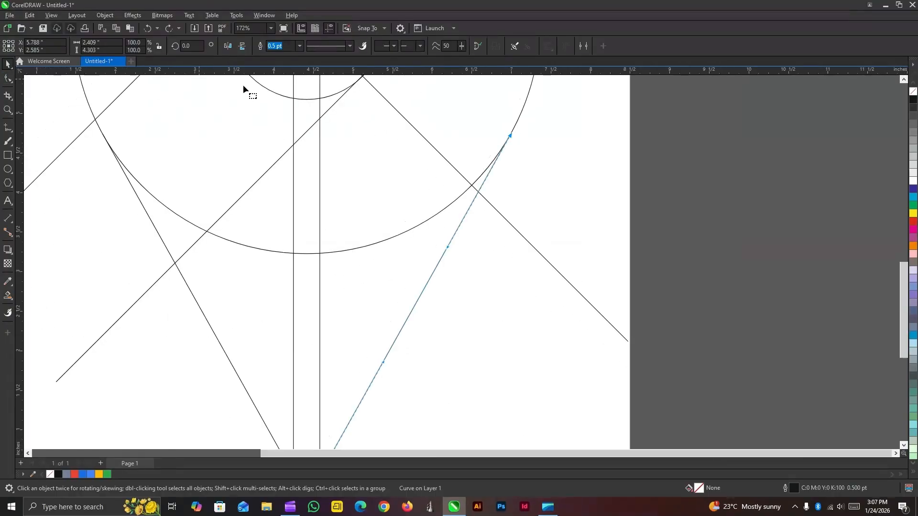
scroll(243, 84, "down", 1)
left_click(366, 184)
left_click_drag(367, 182, 303, 245)
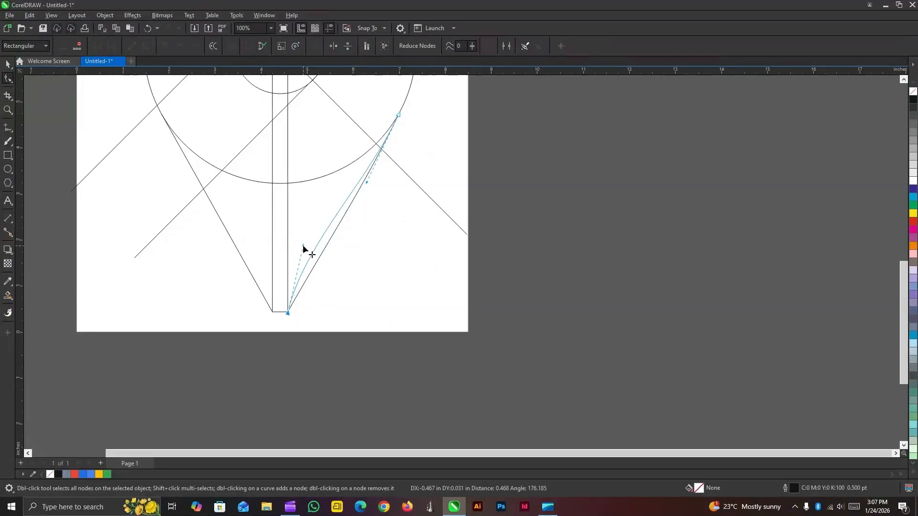
left_click(13, 64)
left_click(562, 176)
scroll(294, 201, "down", 2)
scroll(258, 230, "up", 1)
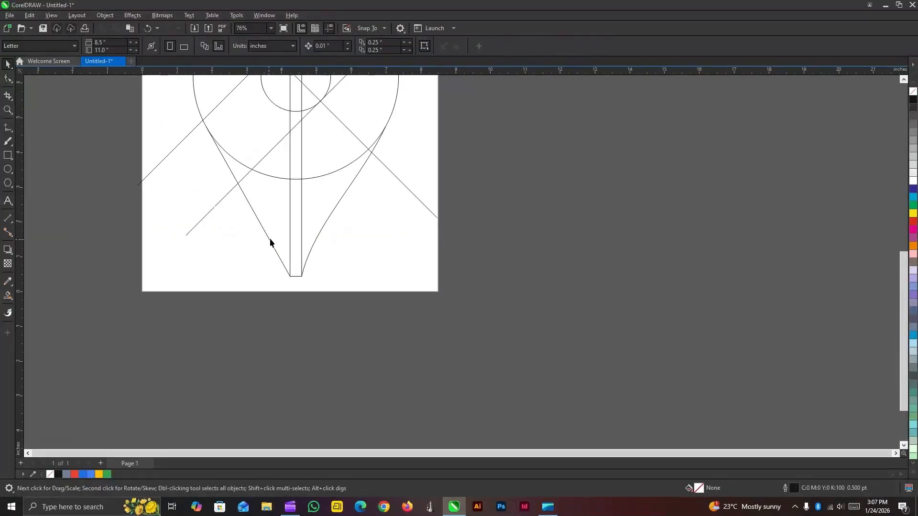
Replace the left slanted line with a mirrored copy of the right curve, placed at the bar's bottom-left corner
left_click(270, 241)
key("Delete")
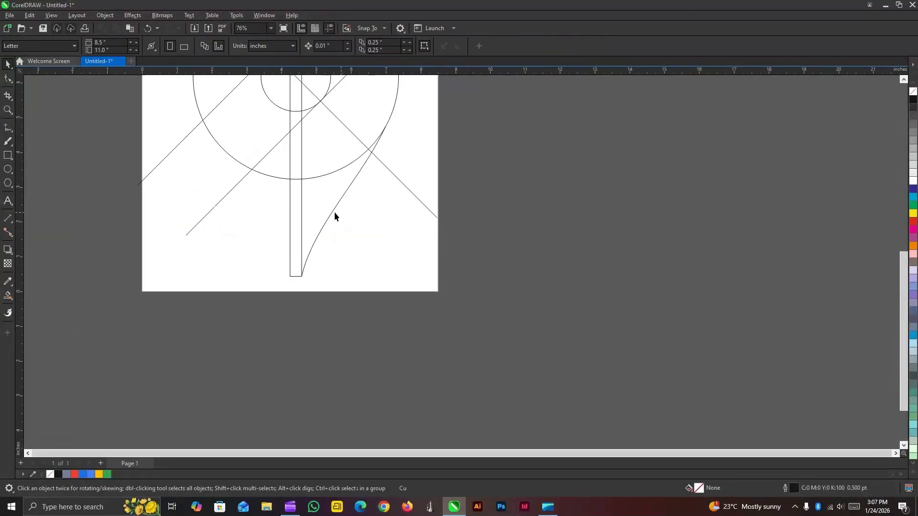
left_click(336, 208)
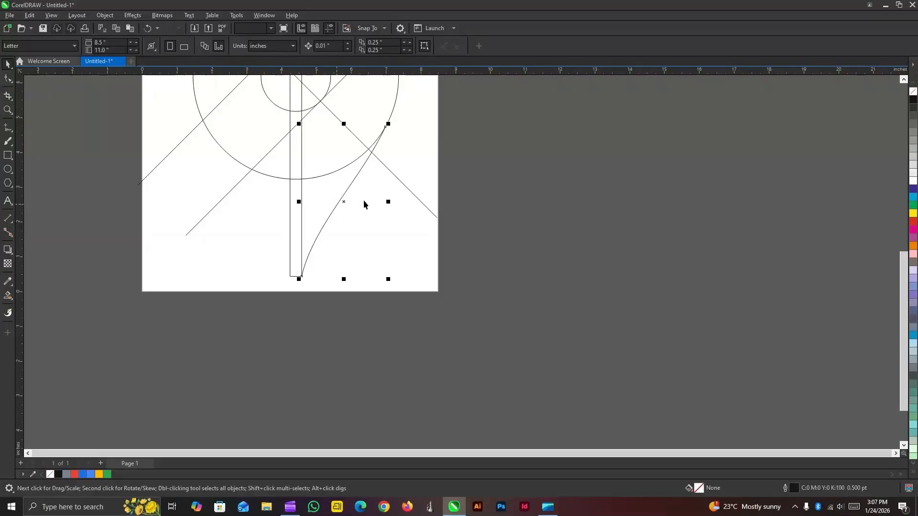
left_click_drag(388, 200, 219, 201)
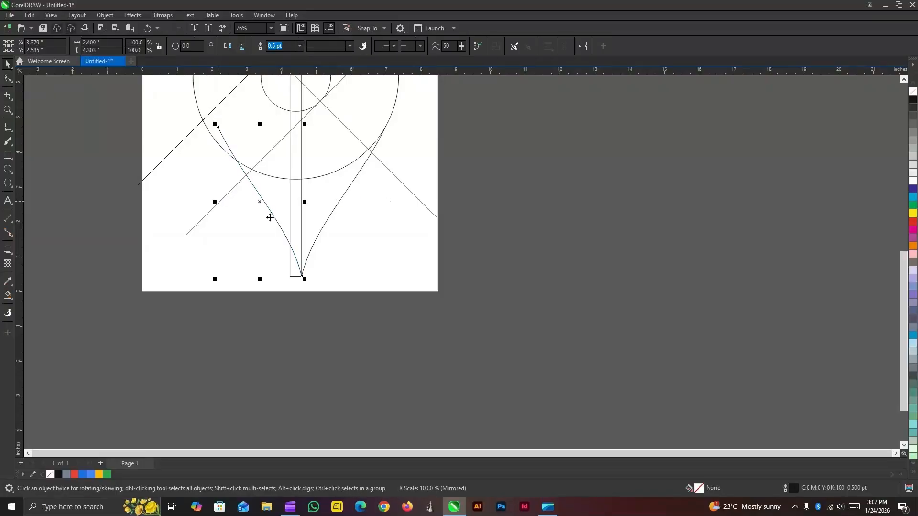
left_click_drag(302, 280, 291, 278)
left_click(543, 205)
Remove the outer circle's lower-right arc and the falling diagonal between the inner circle and the right curve with Virtual Segment Delete
scroll(543, 205, "down", 5)
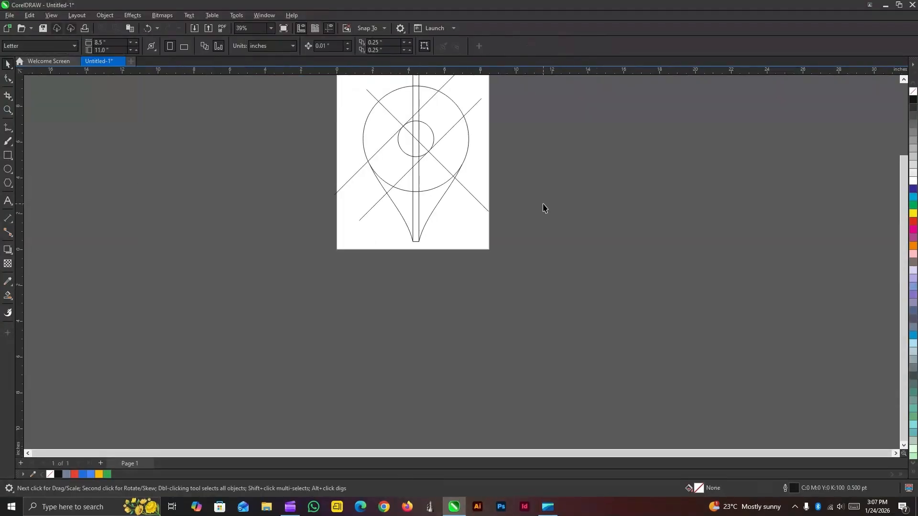
scroll(516, 138, "up", 4)
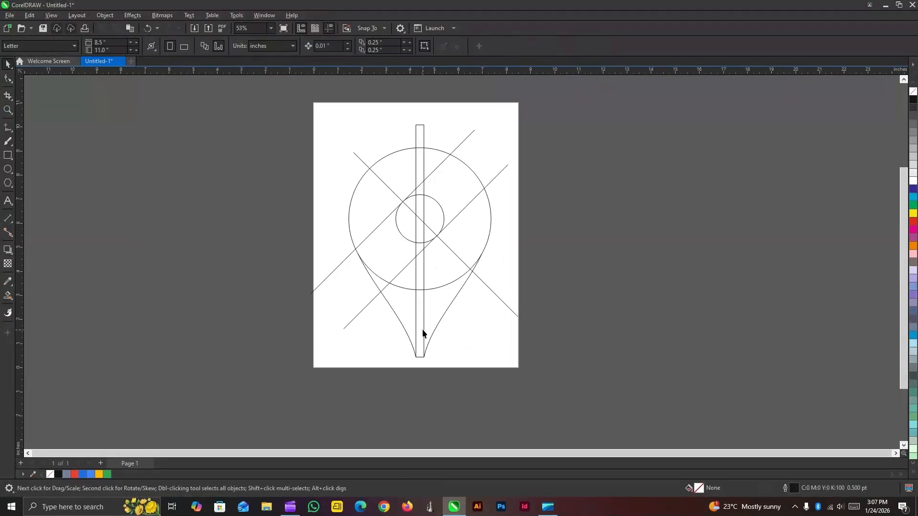
scroll(422, 334, "up", 1)
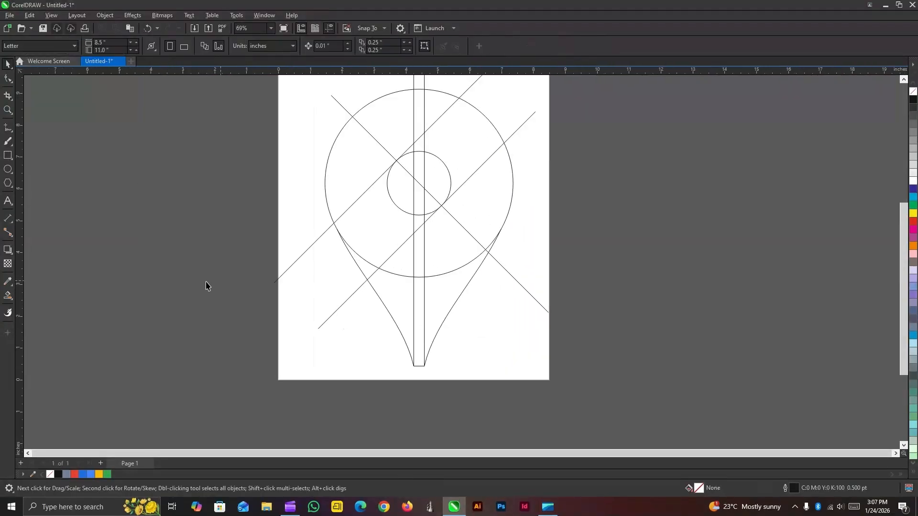
left_click(11, 104)
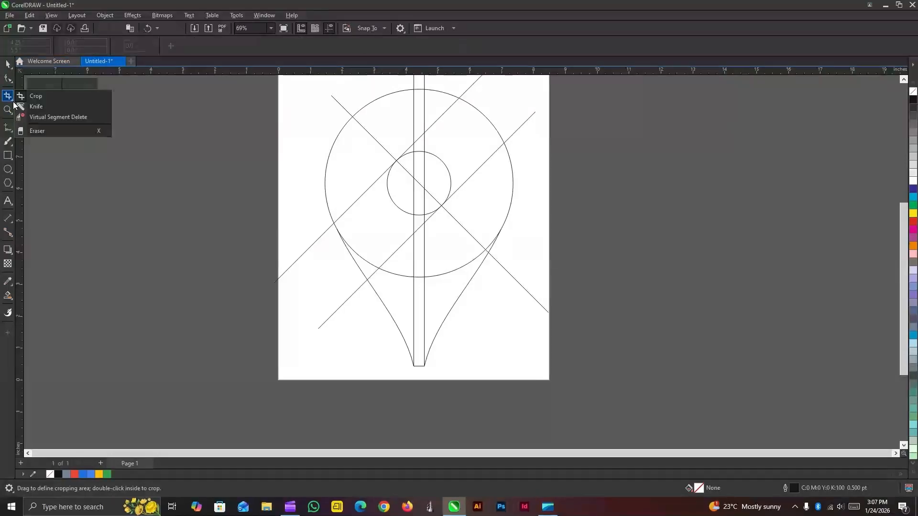
left_click(63, 118)
scroll(299, 182, "down", 2)
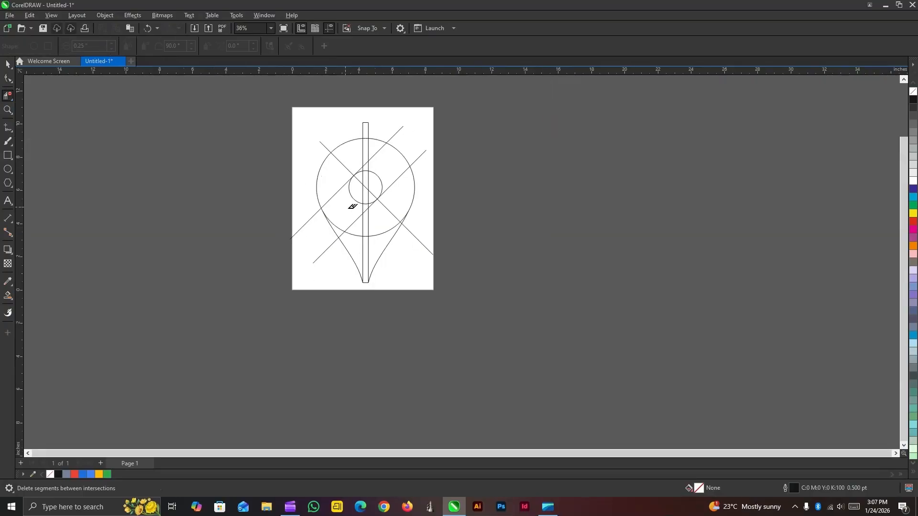
scroll(363, 210, "down", 2)
scroll(377, 216, "up", 4)
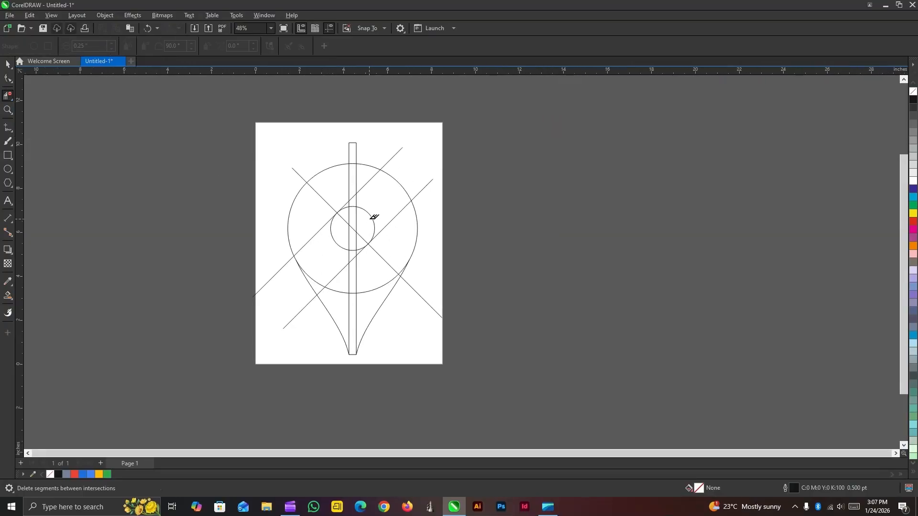
scroll(360, 203, "up", 1)
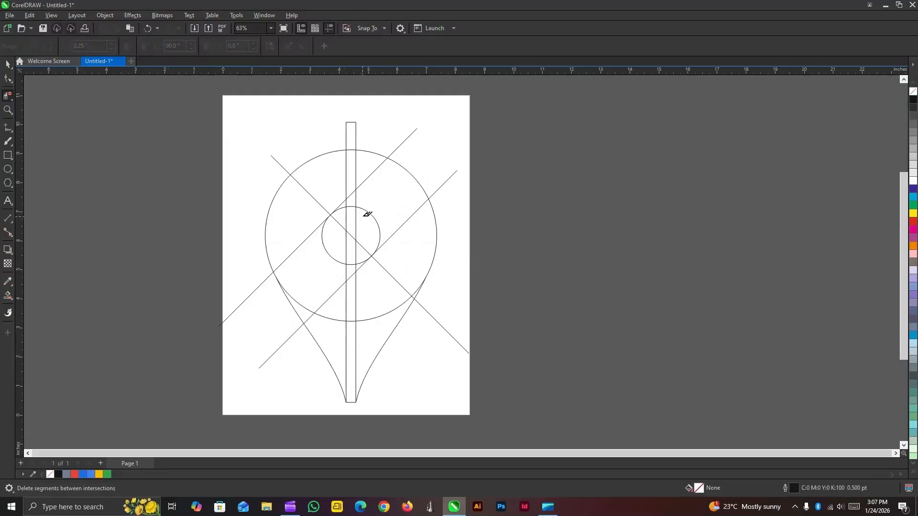
left_click_drag(406, 279, 374, 313)
scroll(418, 288, "up", 5)
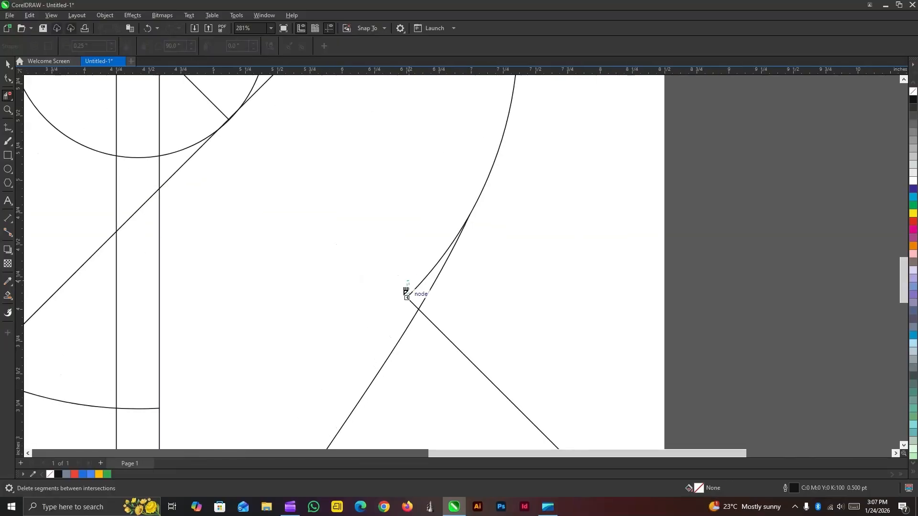
left_click(405, 296)
scroll(350, 281, "down", 5)
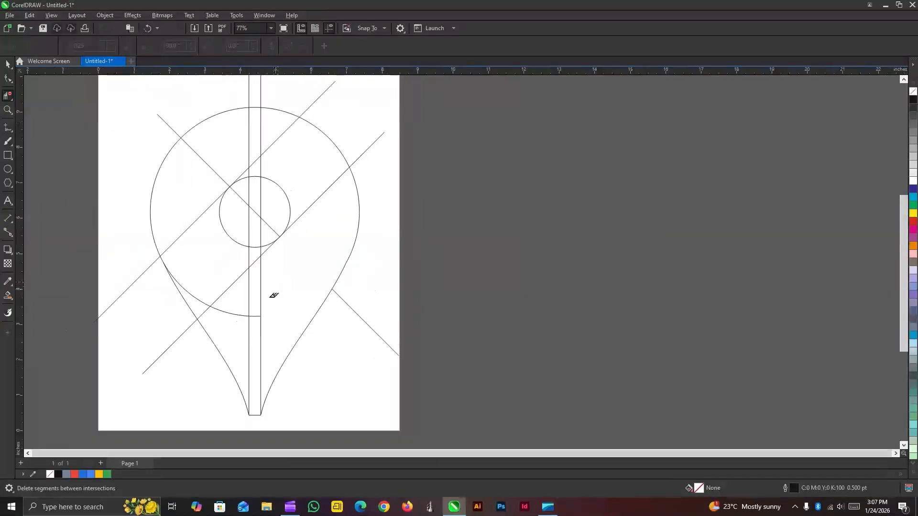
Delete the bar's side segments below the lower diagonal line and the outer circle's arc segments between that diagonal and the bar
scroll(275, 296, "up", 1)
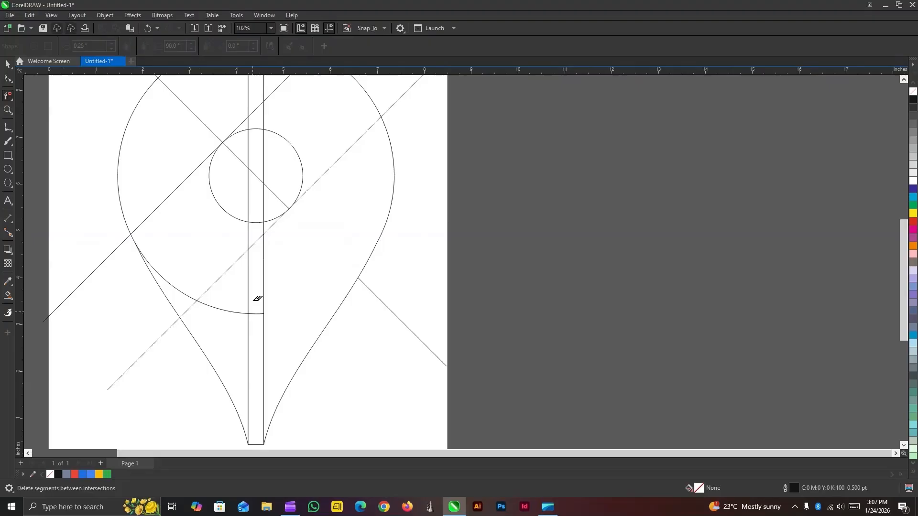
left_click(256, 314)
mouse_move(226, 305)
left_mouse_down()
mouse_move(260, 313)
mouse_move(272, 287)
left_mouse_up()
scroll(285, 254, "down", 2)
scroll(279, 199, "up", 1)
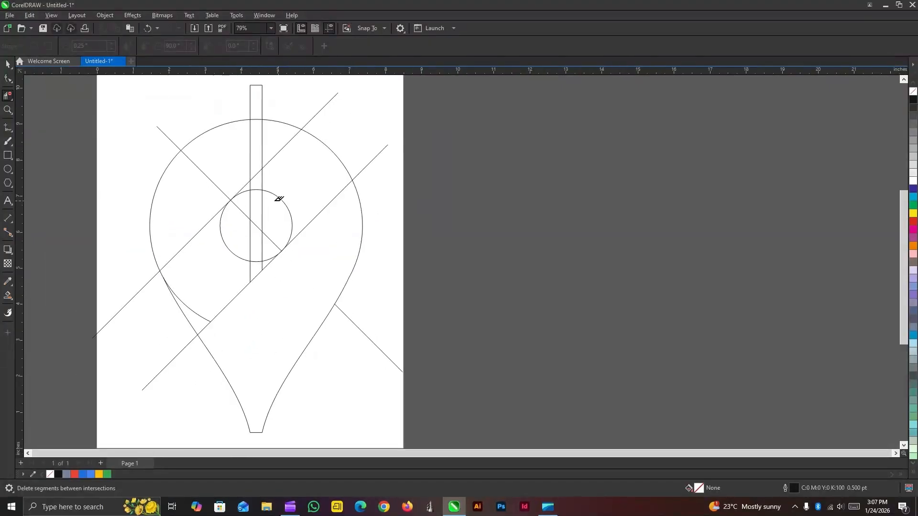
Delete the bar's side segments and the falling diagonal's segment inside the inner circle
left_click(250, 210)
left_click(250, 240)
left_click(259, 232)
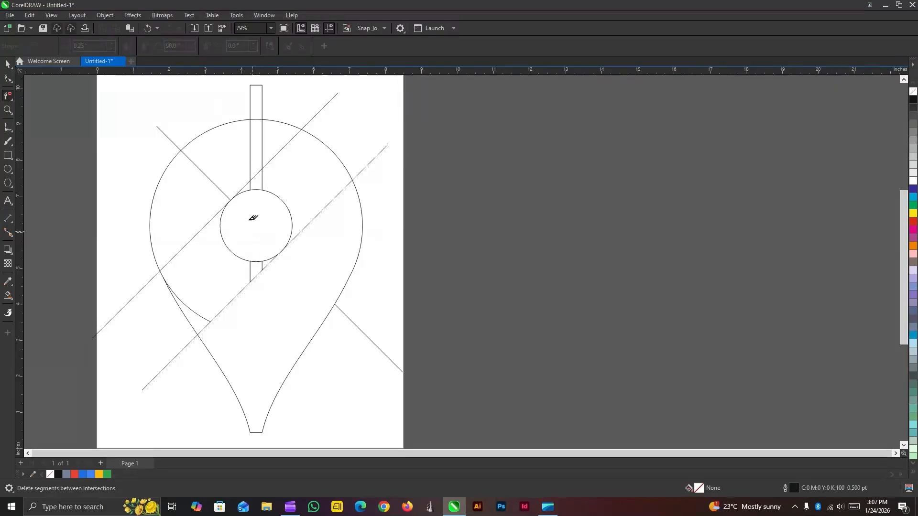
Delete the bar's remaining segments above the inner circle, including the part protruding beyond the outer circle, keeping the upper rising diagonal
left_click_drag(242, 147, 268, 137)
left_click(251, 182)
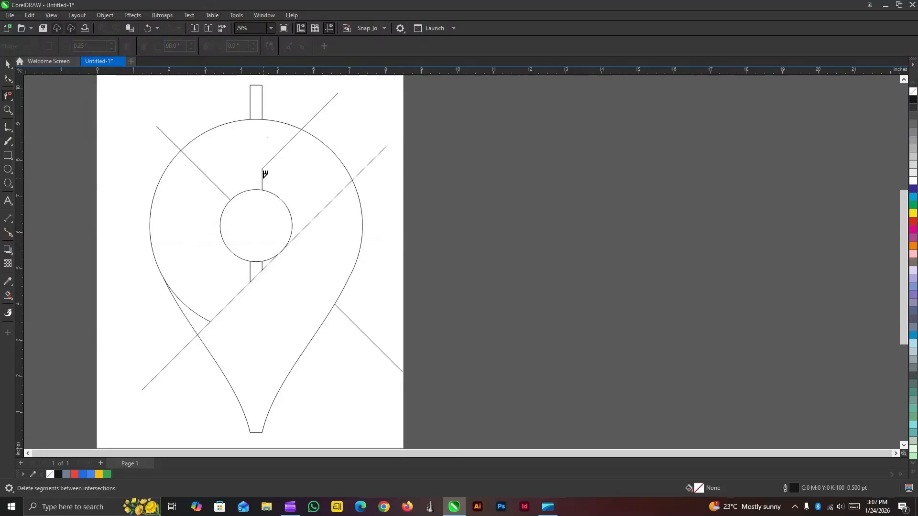
key("ctrl+z")
left_click(263, 177)
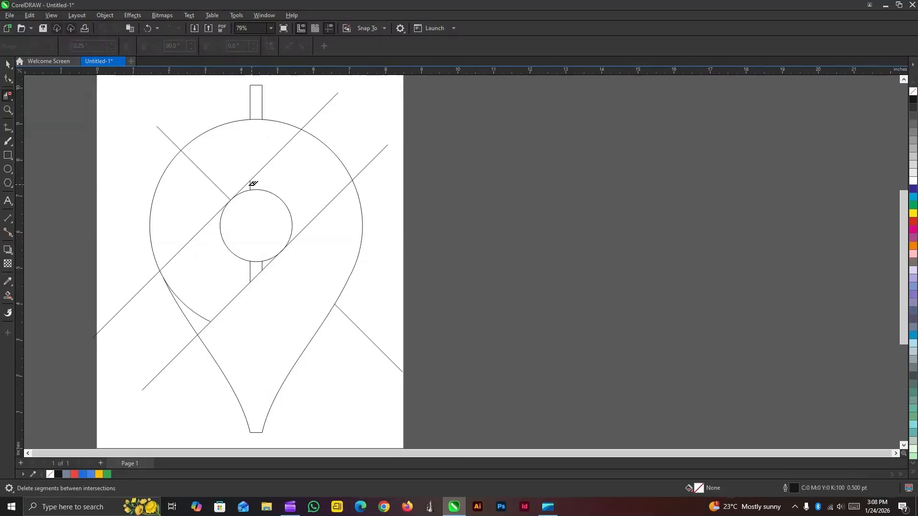
left_click(262, 94)
Delete the leftover outer-circle arc at the pin's lower left and the bar's two stubs beneath the inner circle
scroll(199, 308, "up", 1)
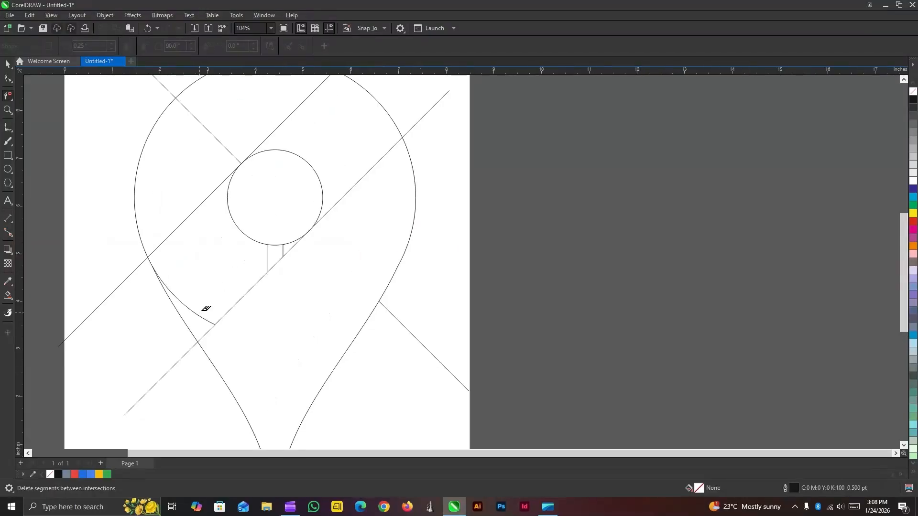
left_click(204, 319)
scroll(214, 267, "down", 2)
scroll(241, 260, "up", 4)
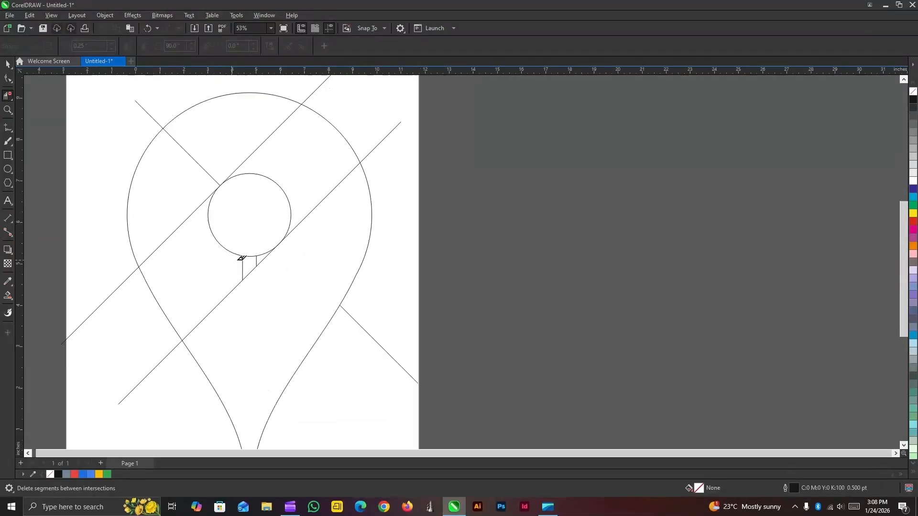
left_click_drag(255, 255, 266, 258)
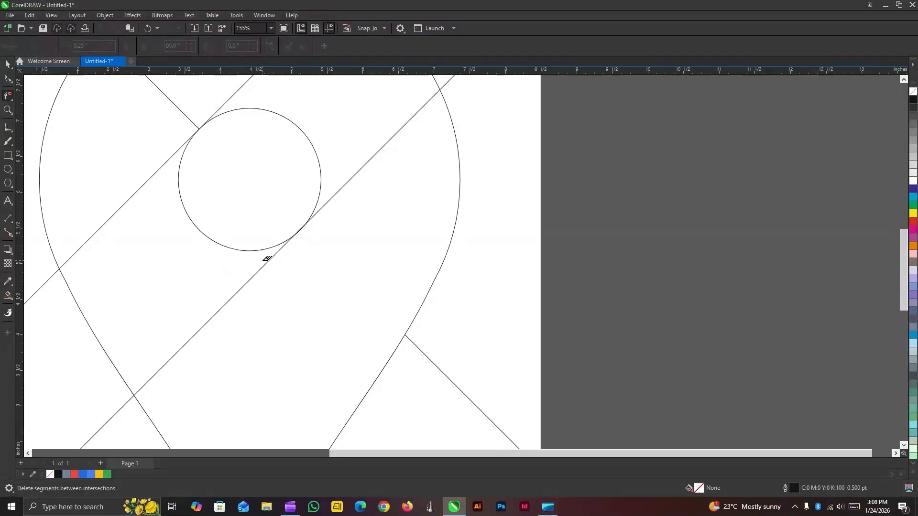
scroll(238, 247, "down", 2)
scroll(238, 246, "down", 2)
scroll(135, 255, "up", 1)
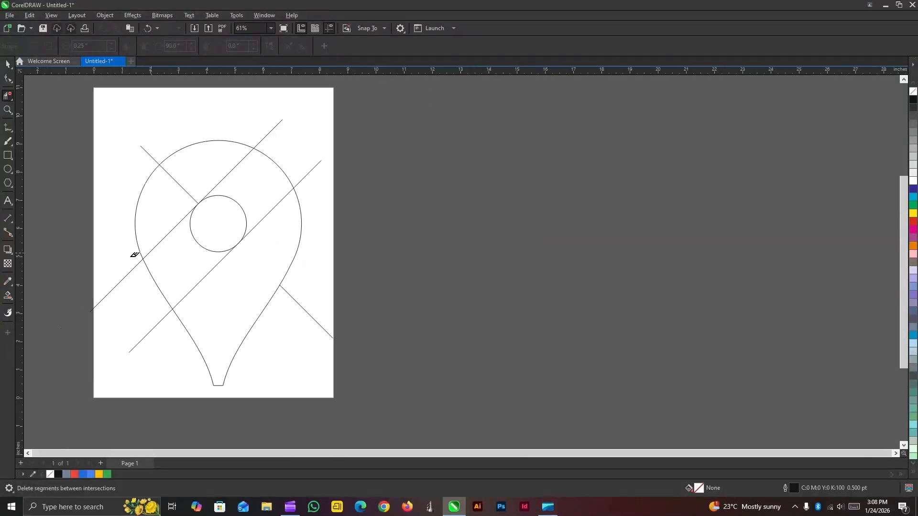
Fill the pin's five enclosed regions around the inner circle with blue-grey shapes using Smart Fill
left_click(13, 297)
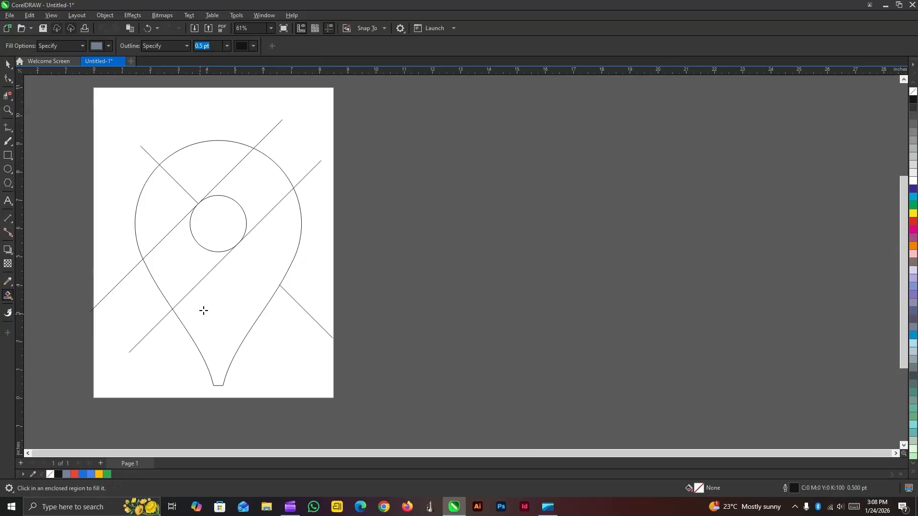
left_click(211, 307)
left_click(173, 285)
left_click(263, 178)
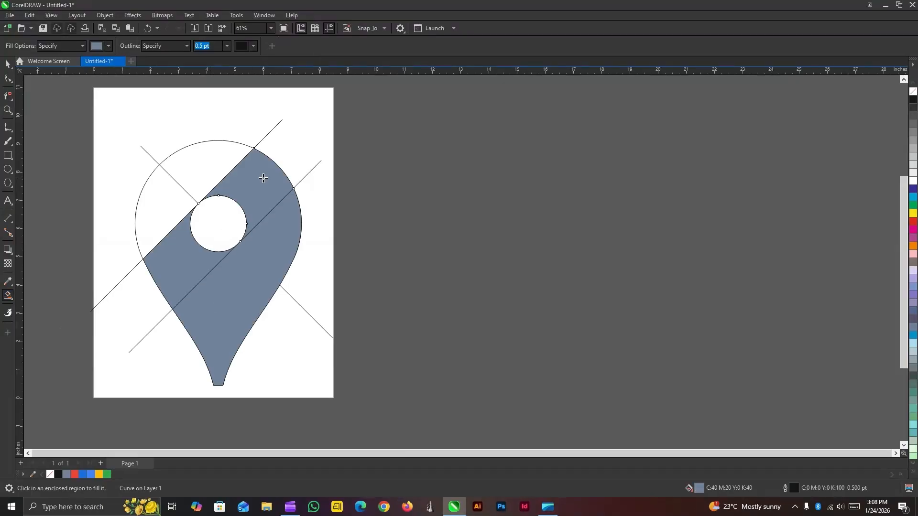
left_click(145, 208)
left_click(226, 148)
Move the five filled shapes together to the right of the page, and delete the construction lines left on the page
key("space")
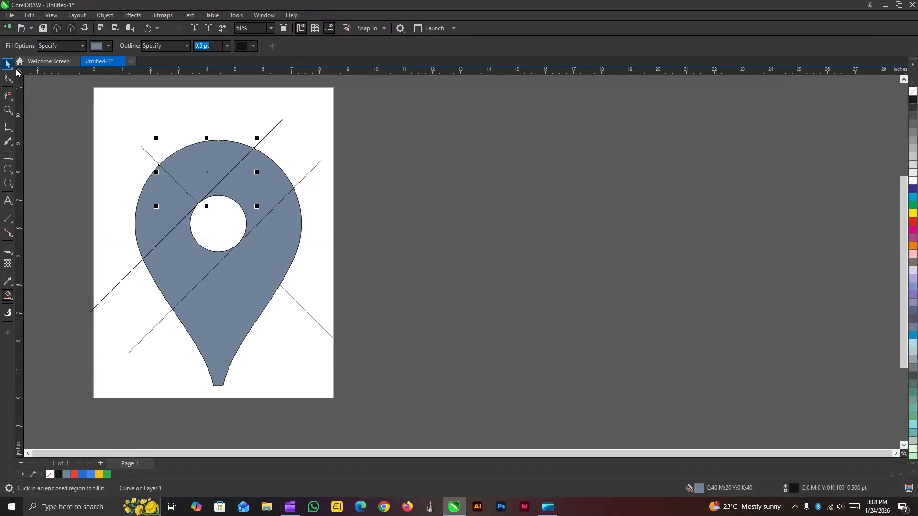
left_click(148, 223, "shift")
left_click(174, 281, "shift")
left_click(256, 189, "shift")
left_click(229, 296, "shift")
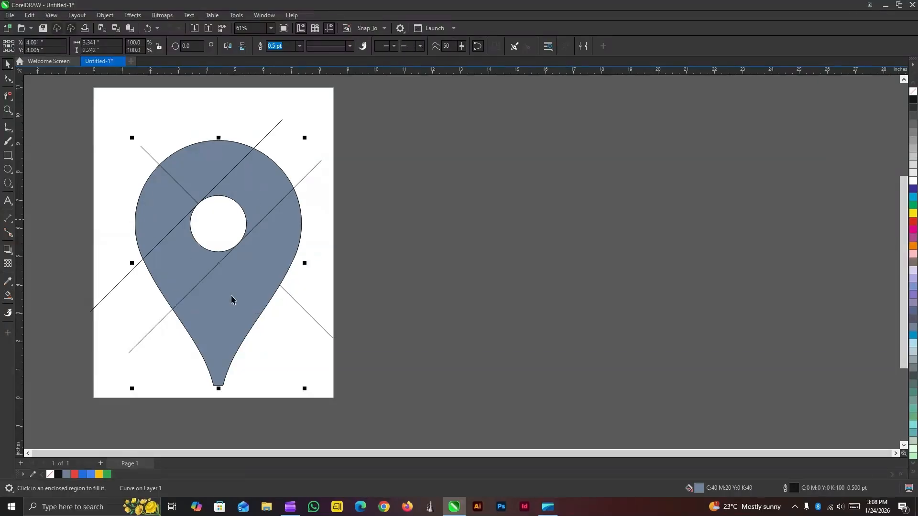
left_click_drag(224, 283, 583, 238)
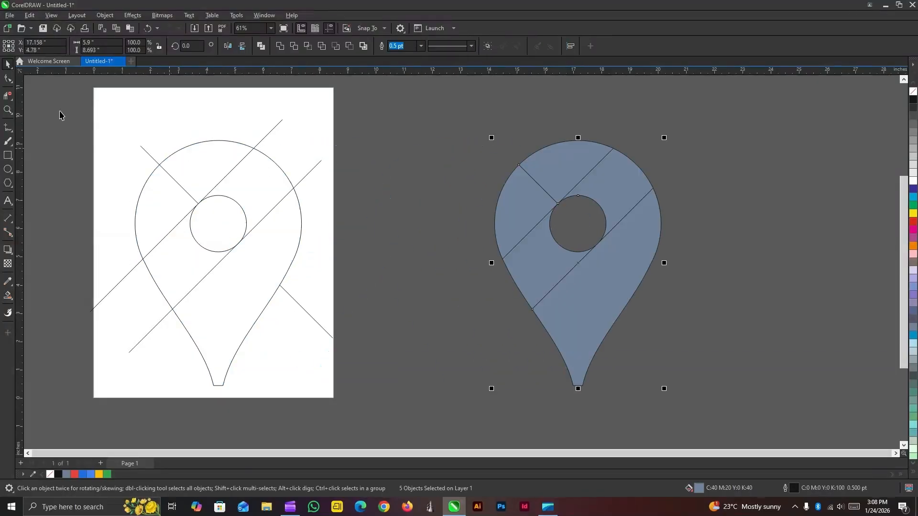
left_click_drag(59, 109, 404, 410)
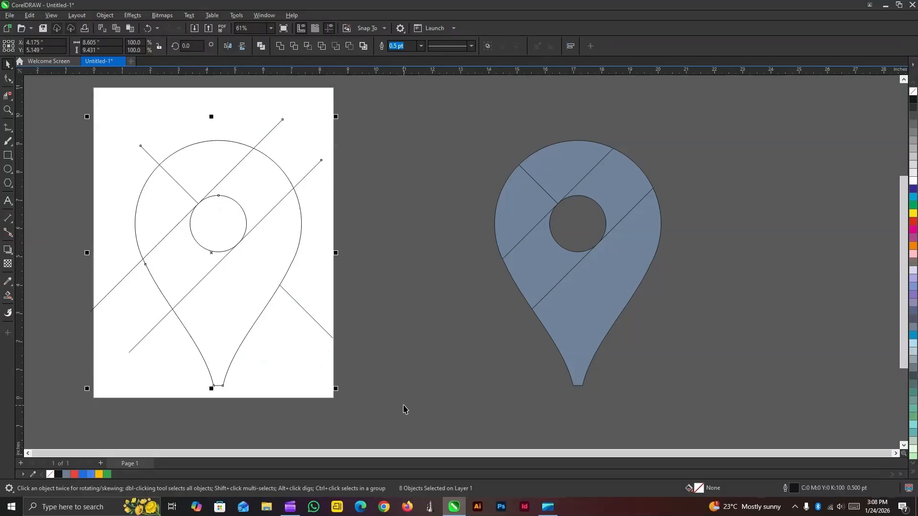
key("Delete")
Paste the reference map-pin image and enlarge it to about 391% beside the filled shapes
key("ctrl+v")
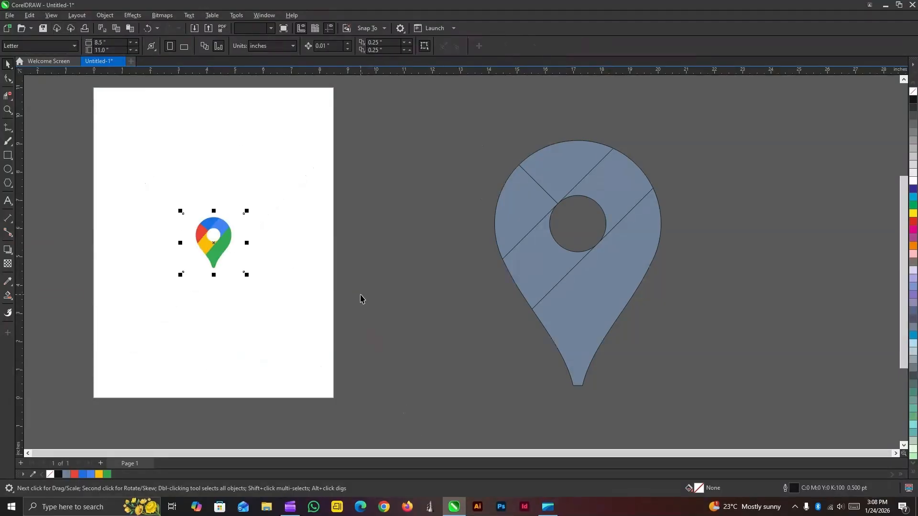
left_click_drag(218, 251, 248, 174)
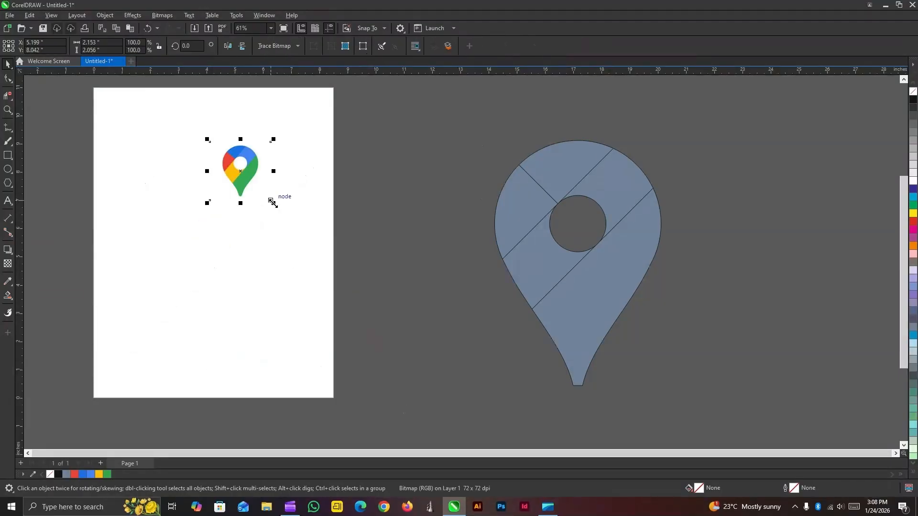
left_click_drag(273, 203, 450, 371)
Sample the reference image's red and dark blue and apply them to the pin's left and top segments
left_click(8, 281)
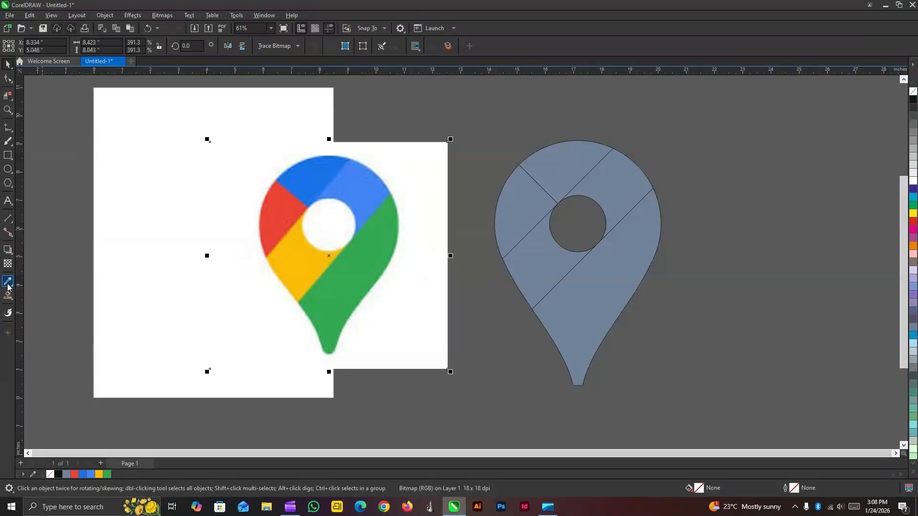
left_click(279, 197)
left_click(511, 193)
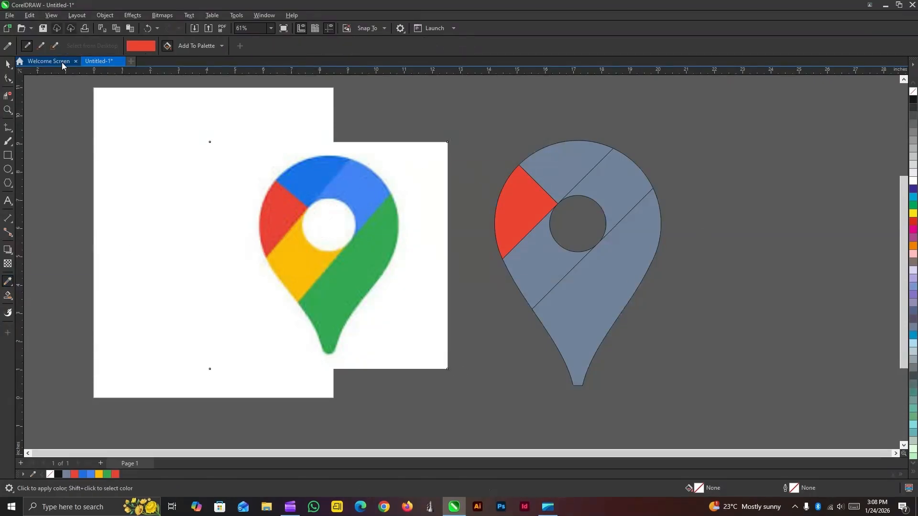
left_click(8, 45)
left_click(304, 194)
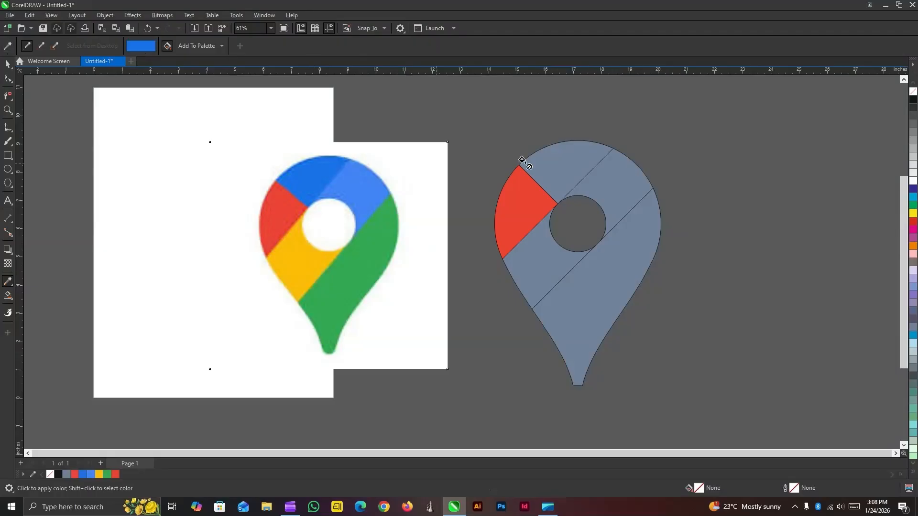
left_click(574, 162)
Sample the reference image's yellow and light blue and apply them to the pin's lower-left and upper-right segments
left_click(7, 46)
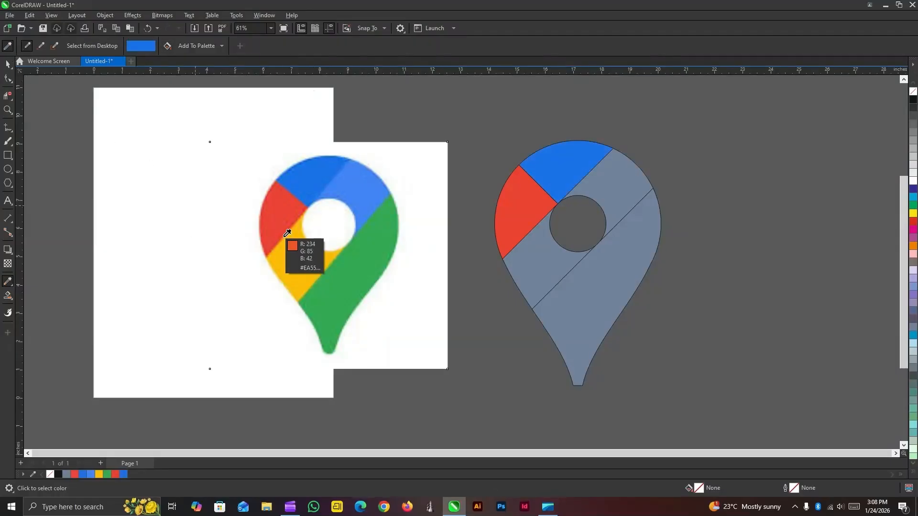
left_click(309, 260)
left_click(534, 259)
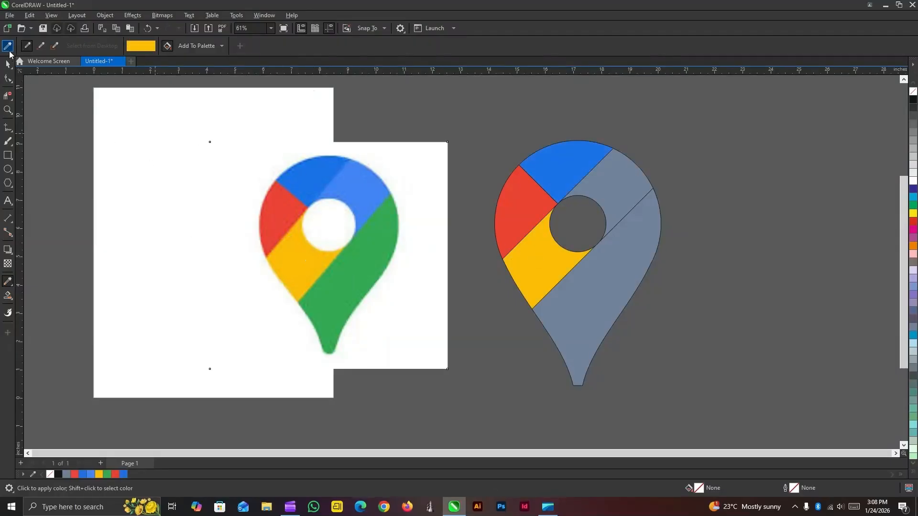
left_click(8, 45)
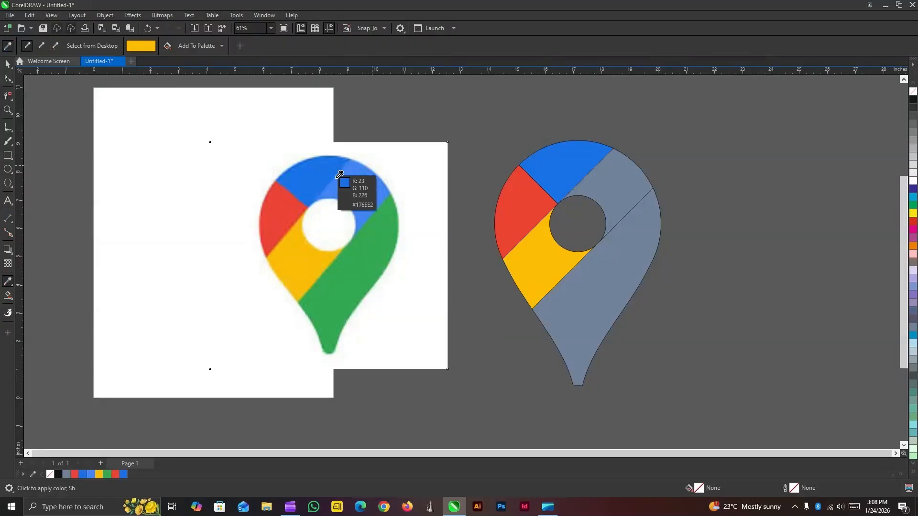
left_click(379, 194)
left_click(613, 163)
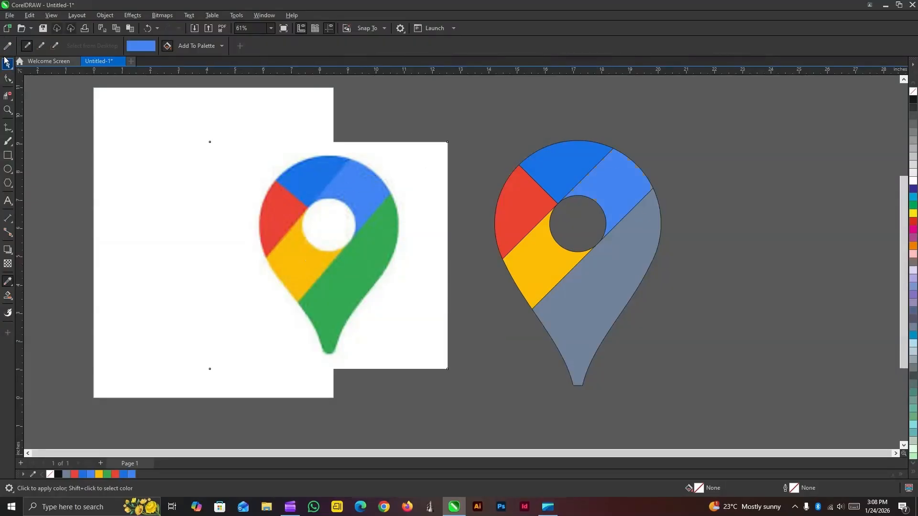
Sample the reference image's green and apply it to the pin's large lower segment
left_click(8, 45)
left_click(345, 308)
left_click(583, 302)
left_click(7, 64)
Round the green segment's flat bottom tip by converting its edge to a curve and smoothing its two end nodes
scroll(480, 362, "up", 3)
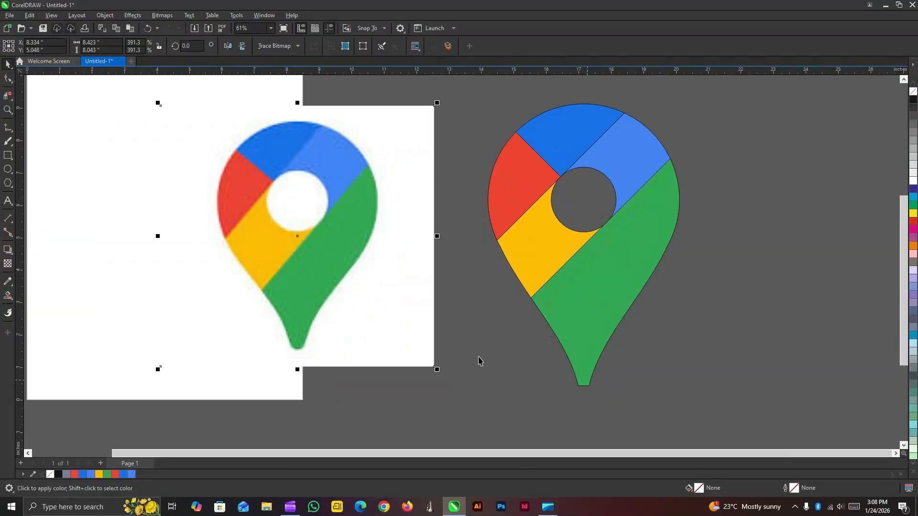
scroll(299, 344, "up", 1)
scroll(334, 357, "down", 4)
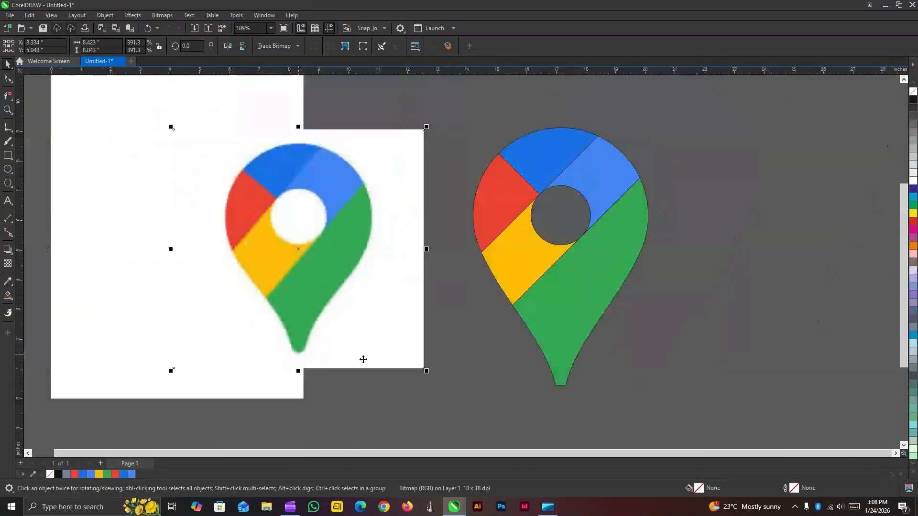
scroll(597, 354, "up", 4)
left_click(559, 365)
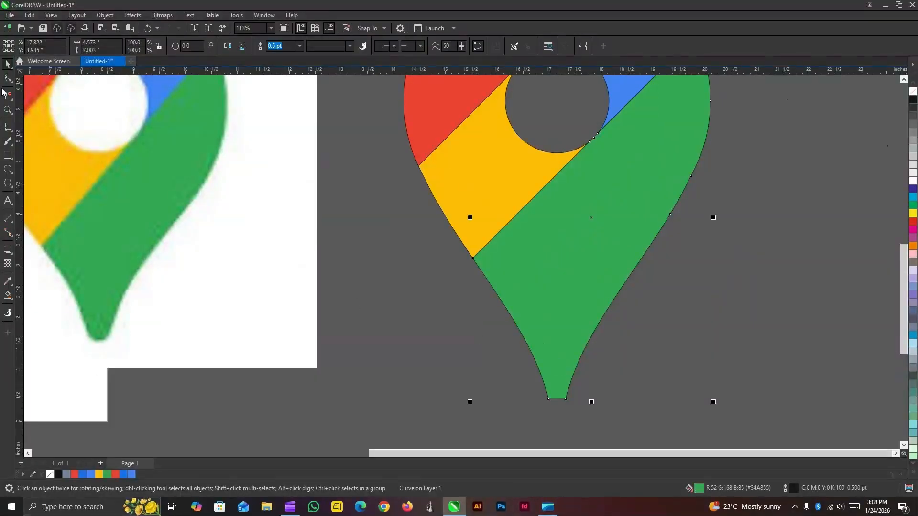
left_click(6, 79)
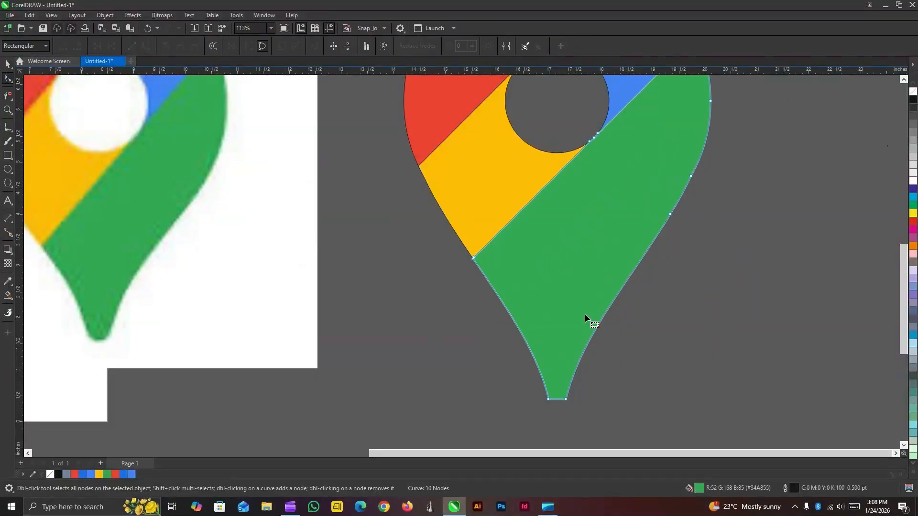
left_click_drag(506, 398, 629, 412)
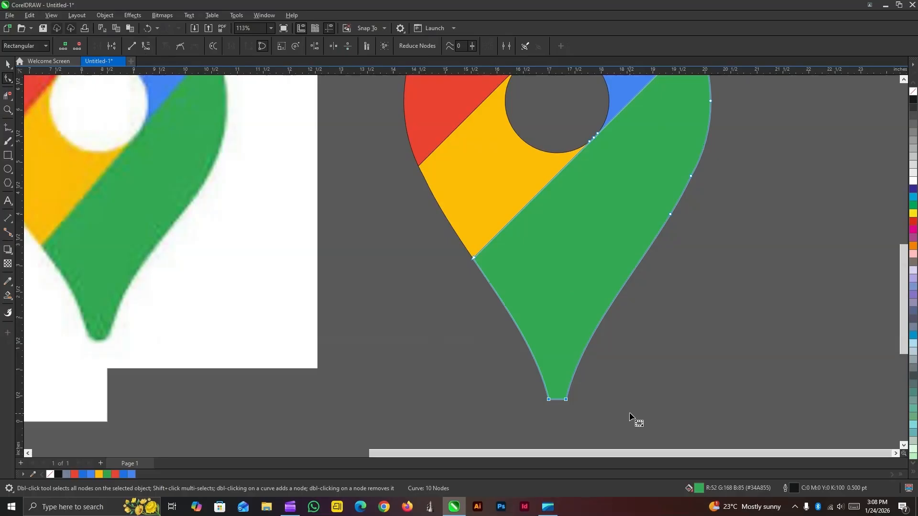
left_click(148, 47)
left_click(182, 48)
left_click(574, 365)
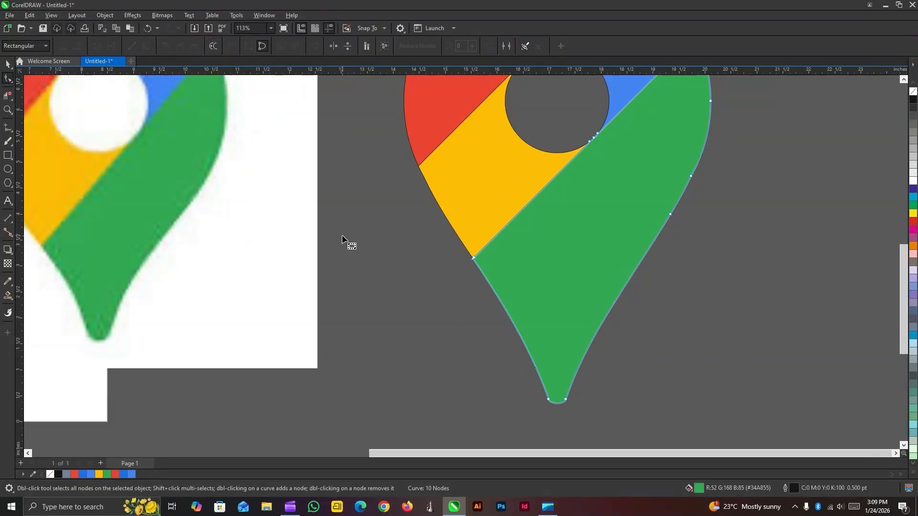
left_click(9, 66)
scroll(565, 392, "up", 4)
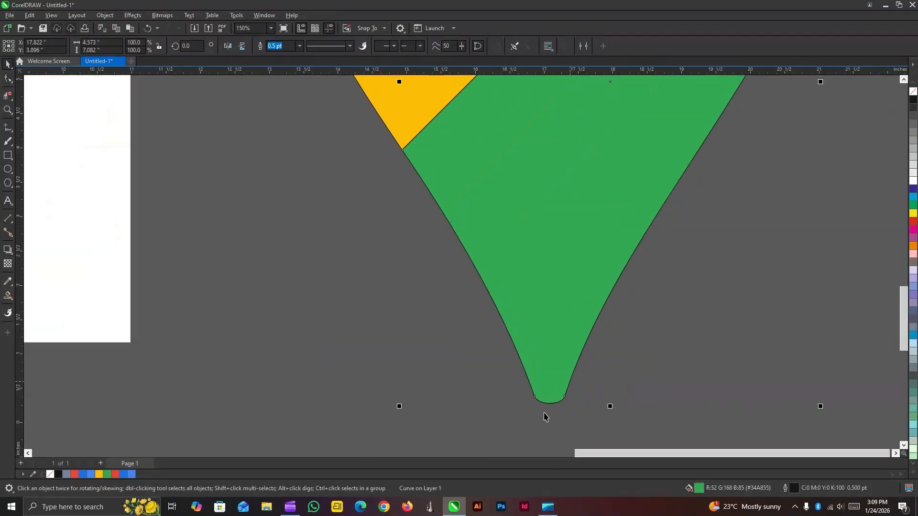
scroll(538, 407, "down", 6)
Remove the outlines from all five pin shapes and delete the reference image
left_click(598, 221)
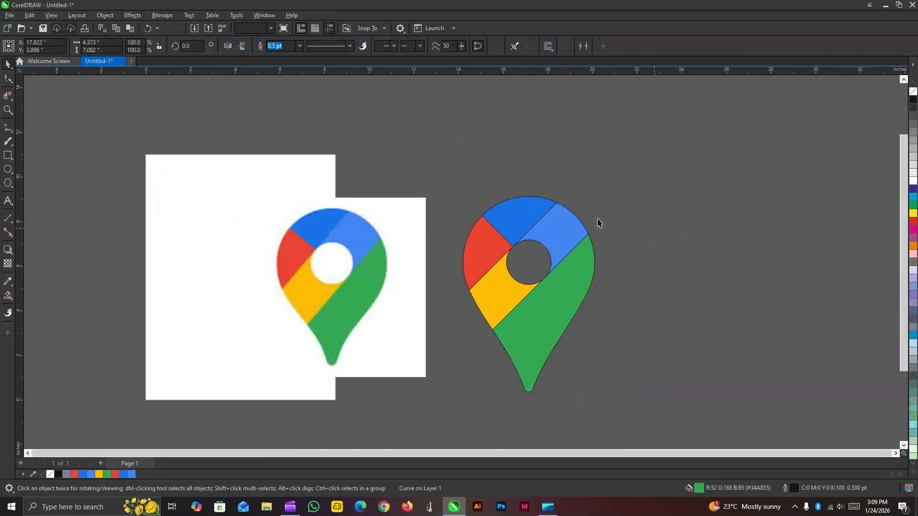
left_click_drag(441, 151, 626, 401)
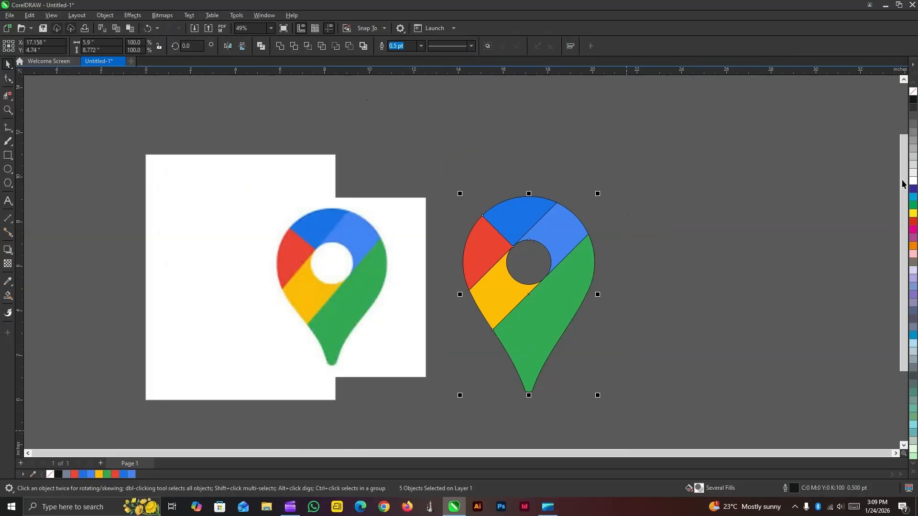
right_click(913, 92)
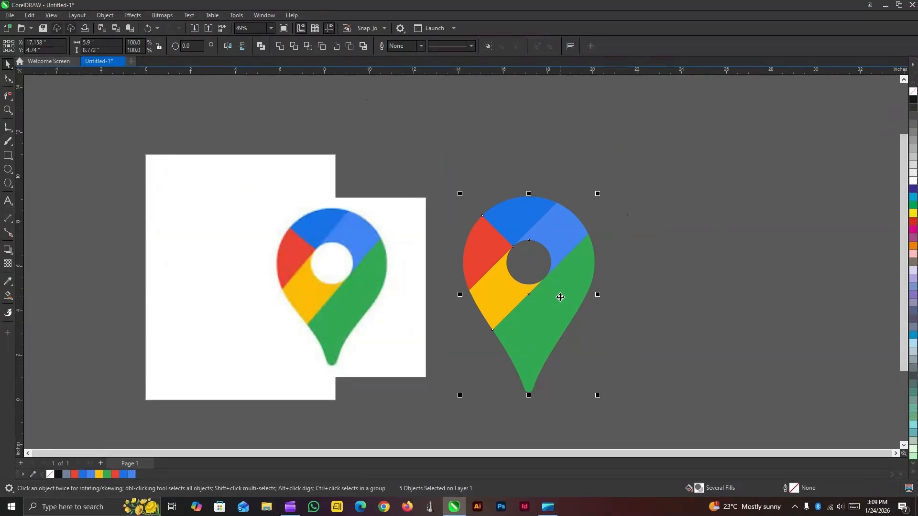
left_click_drag(369, 305, 128, 269)
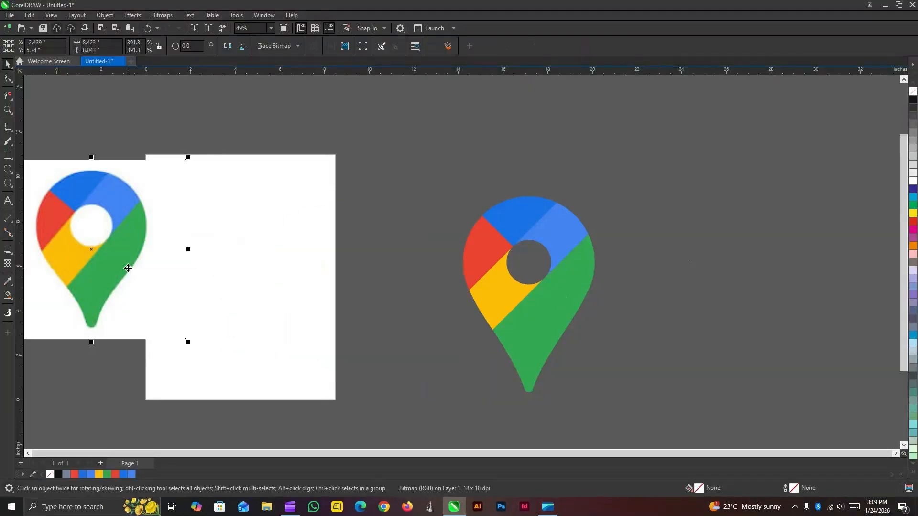
key("Delete")
Centre the grouped pin shapes on the page and scale them down to 32.5%
left_click_drag(561, 308, 244, 303)
key("p")
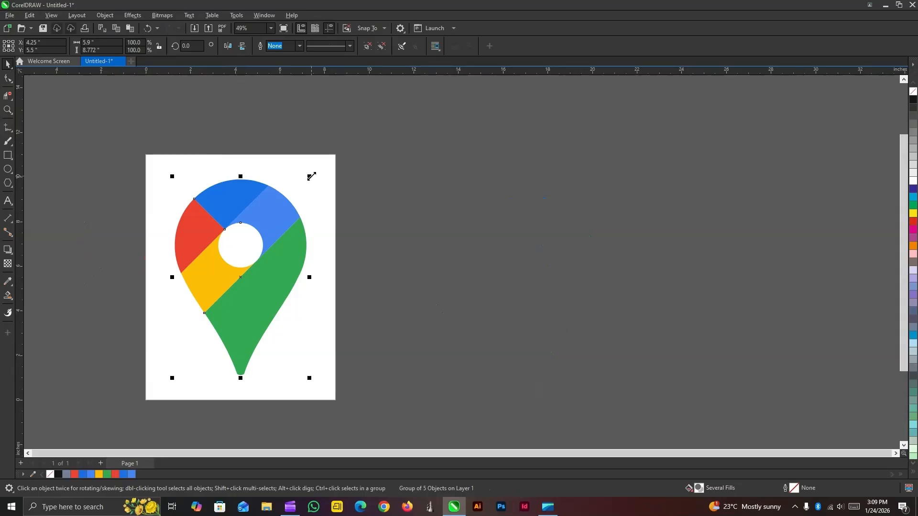
left_click_drag(312, 176, 263, 245)
scroll(199, 299, "up", 3)
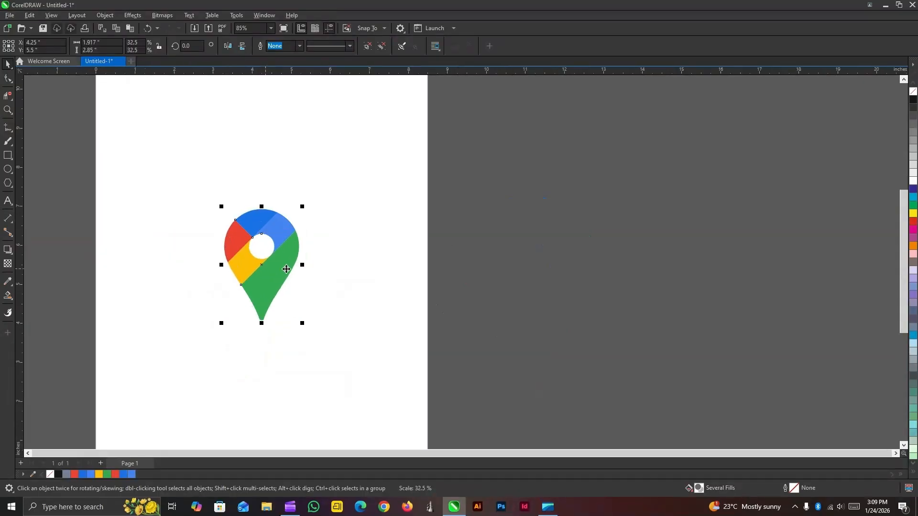
Deselect the finished pin and examine it in a full-screen preview
left_click(686, 256)
key("F4")
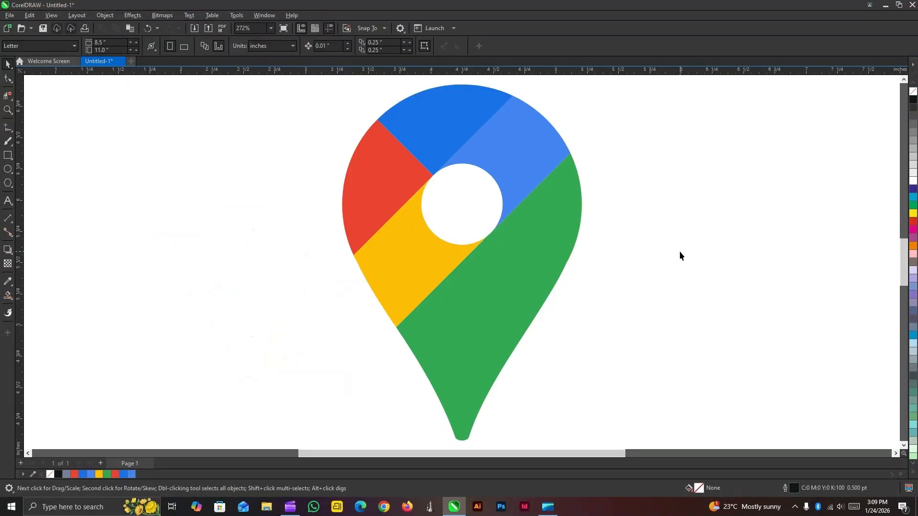
key("F9")
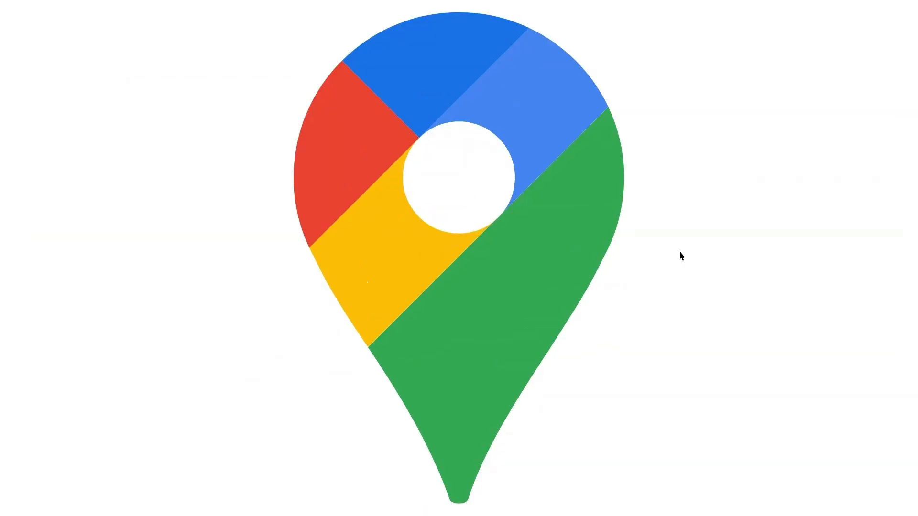